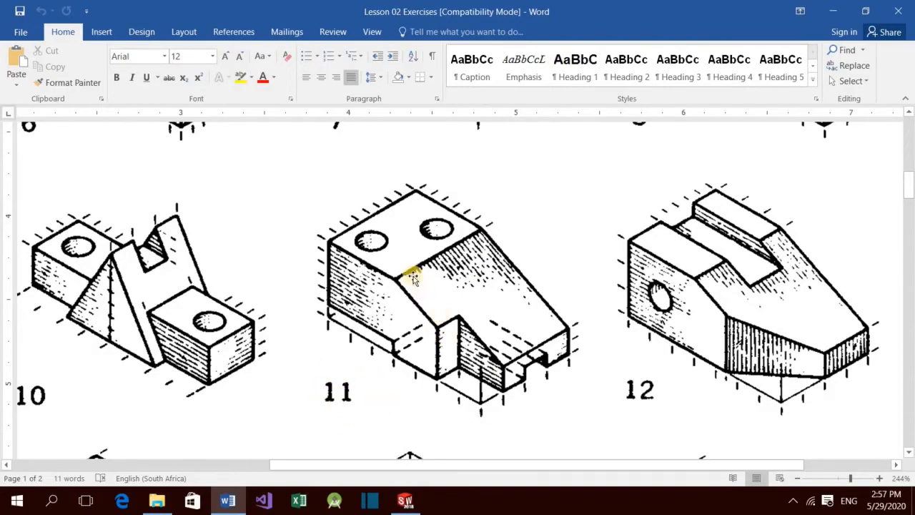
Step: Switch to SOLIDWORKS, create a new part document and start a sketch on the Front Plane
left_click(834, 10)
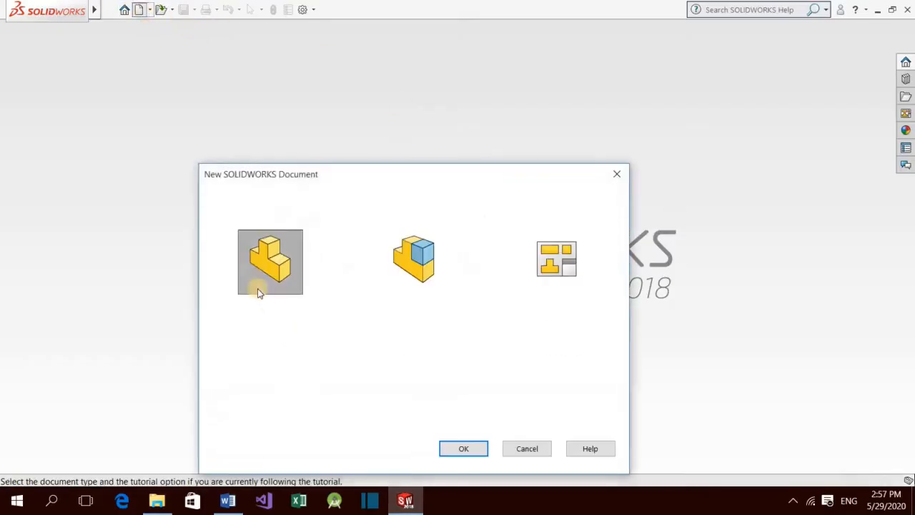
double_click(259, 263)
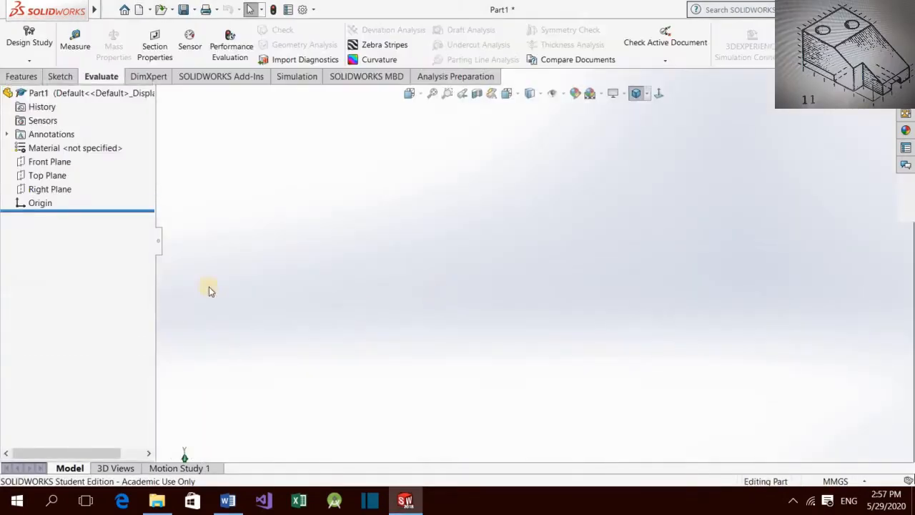
left_click(40, 210)
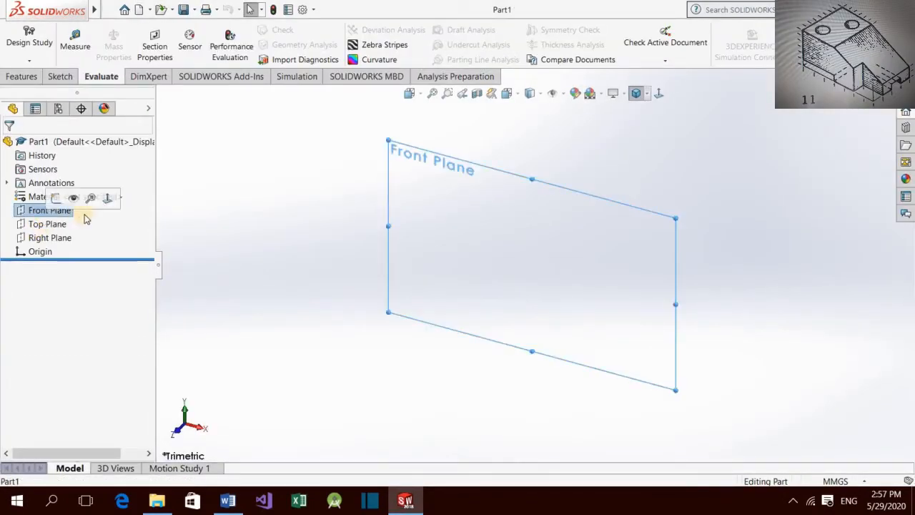
left_click(57, 198)
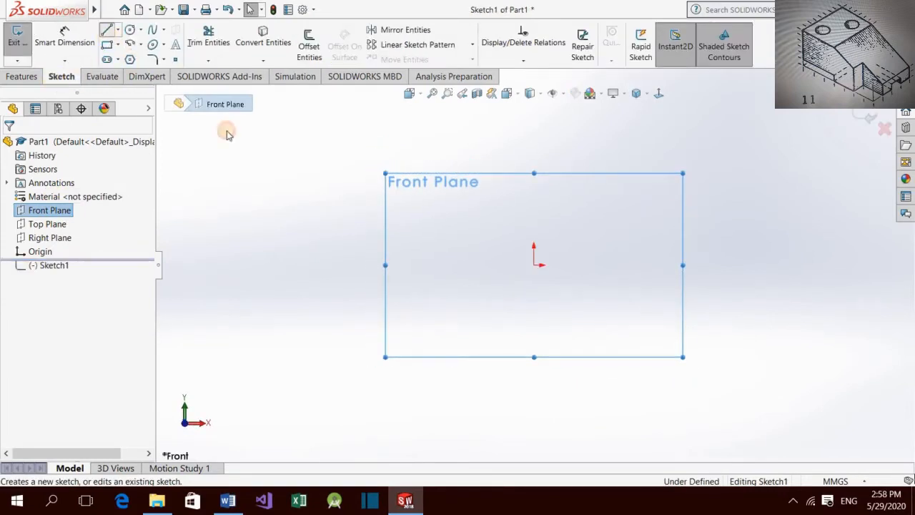
Step: Sketch a closed seven-line profile from the origin with a top edge about 53 mm long, a sloped upper-right corner and a stepped underside
key("l")
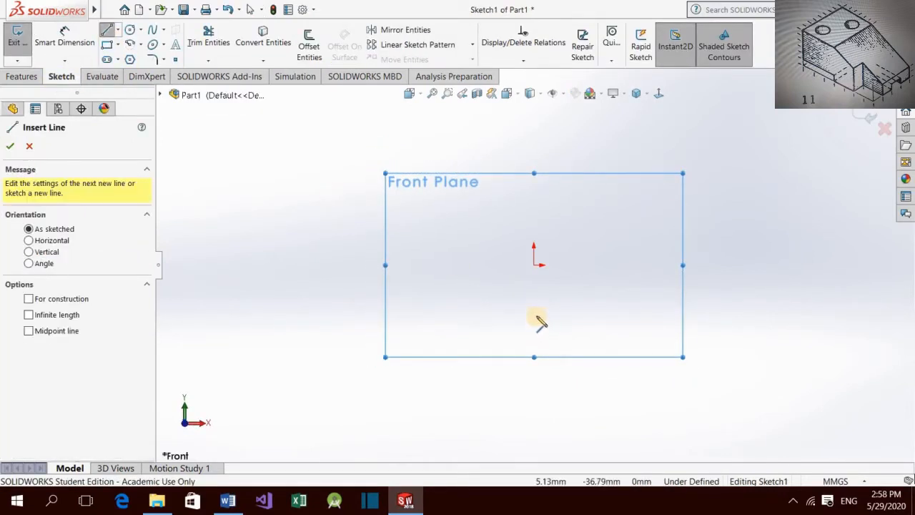
left_click(534, 266)
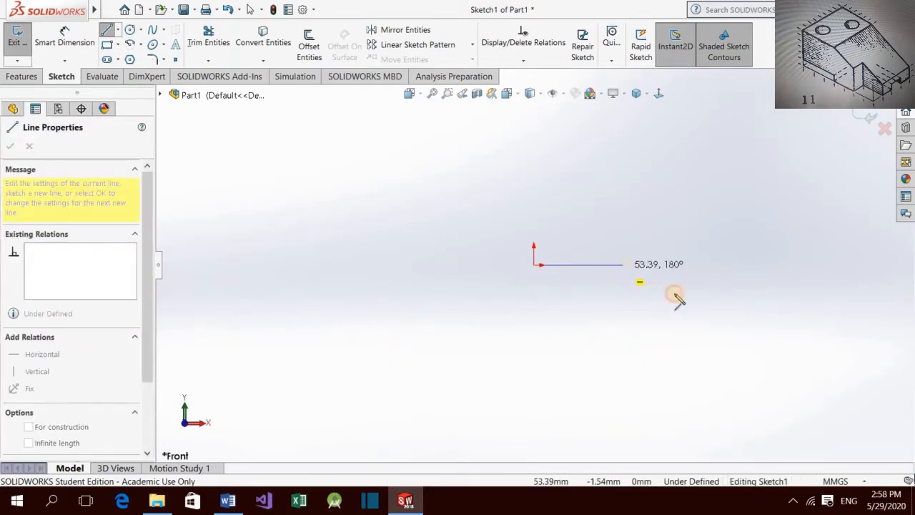
left_click(623, 266)
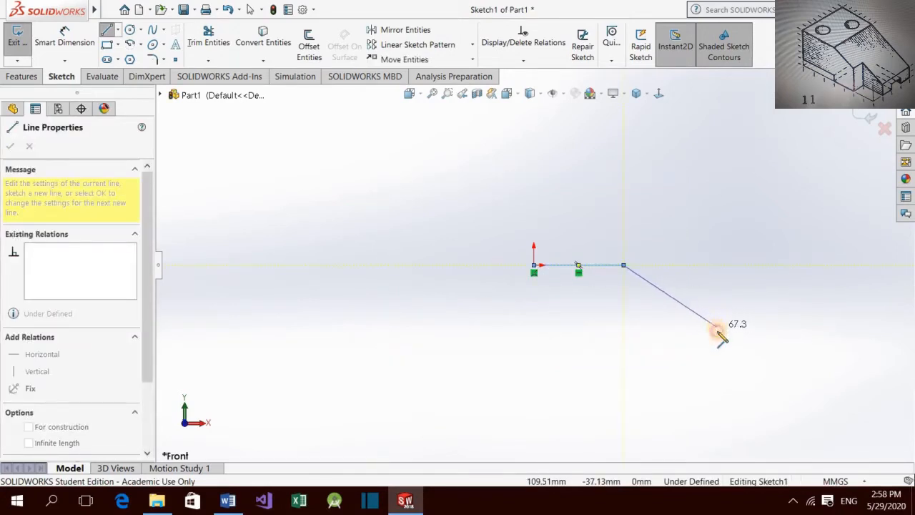
left_click(717, 328)
left_click(717, 355)
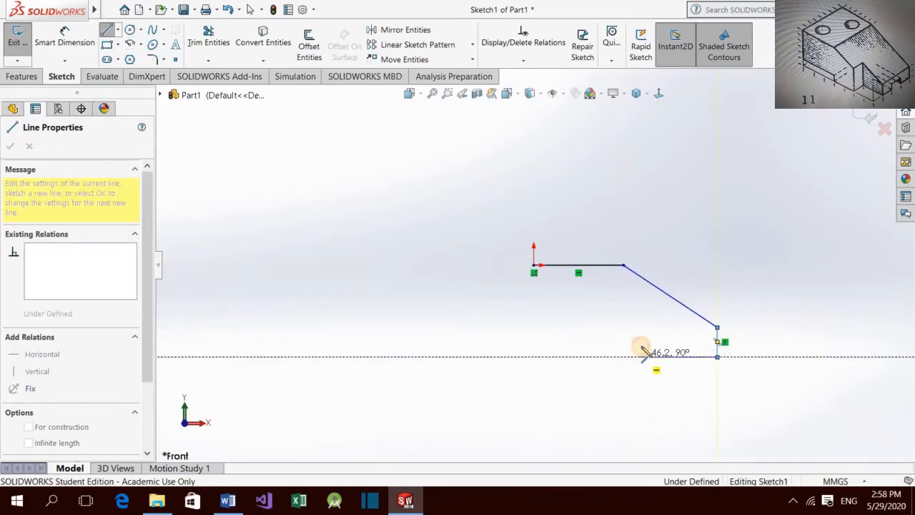
left_click(640, 356)
left_click(640, 341)
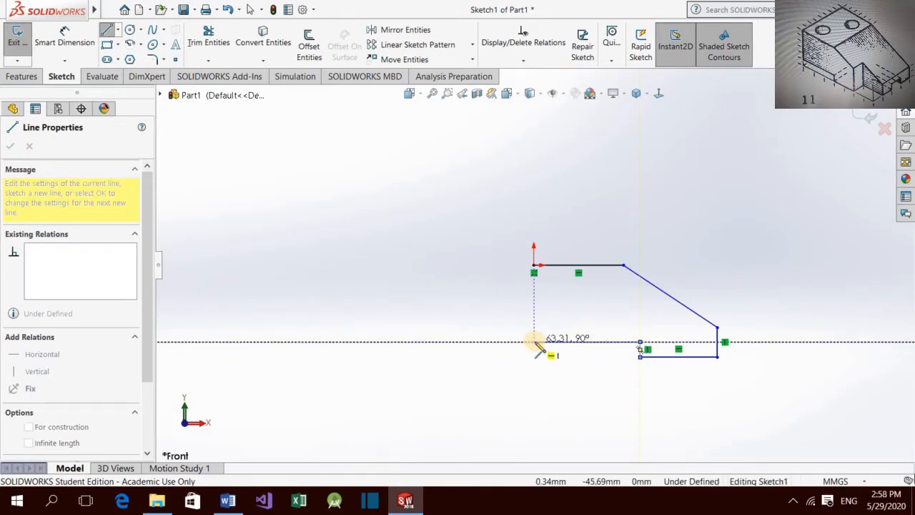
left_click(534, 342)
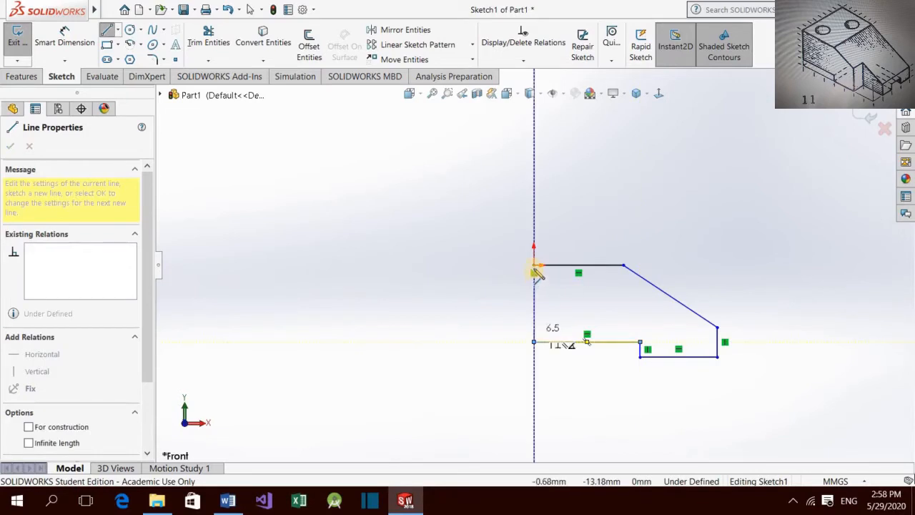
left_click(534, 265)
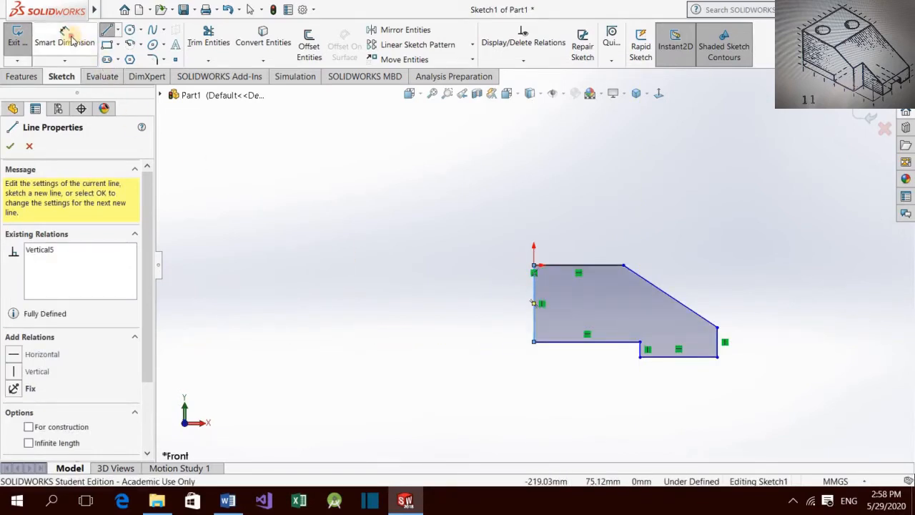
key("Escape")
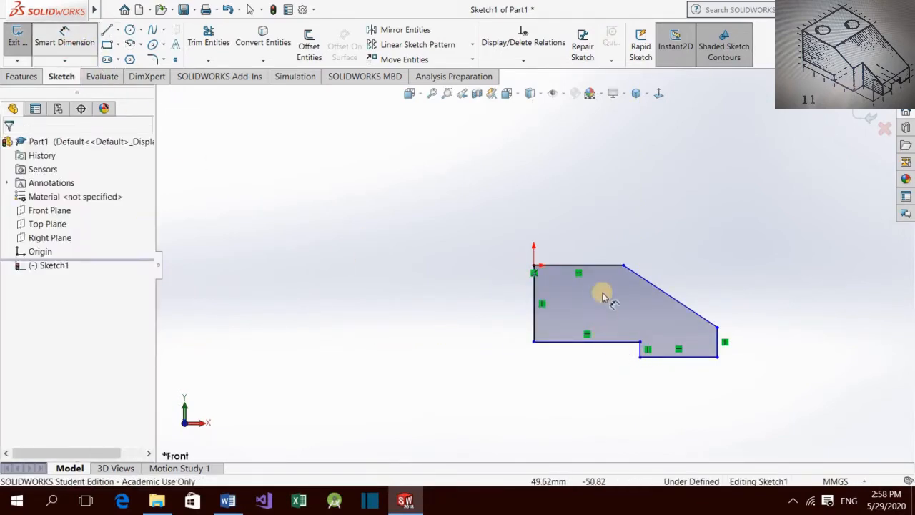
Step: Dimension the profile's top edge to 24 mm and its left vertical edge to 20 mm
left_click(586, 228)
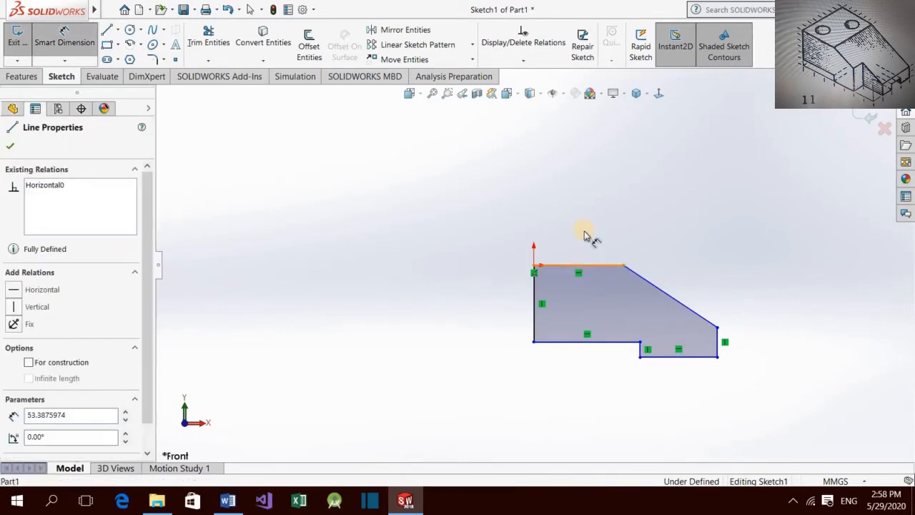
left_click(585, 236)
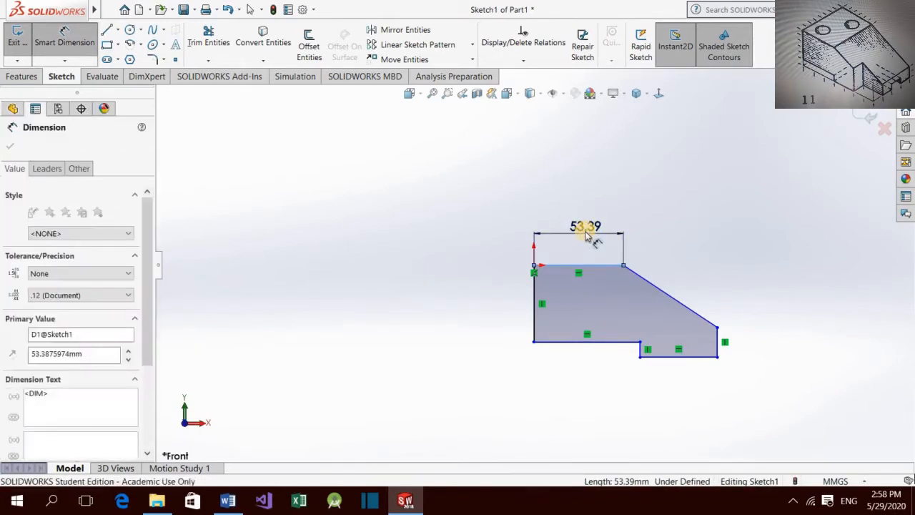
type("24")
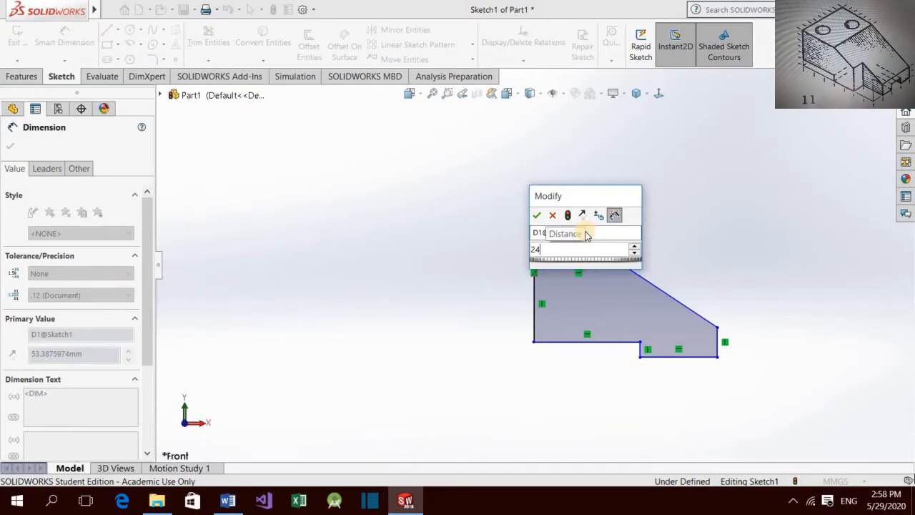
key("Return")
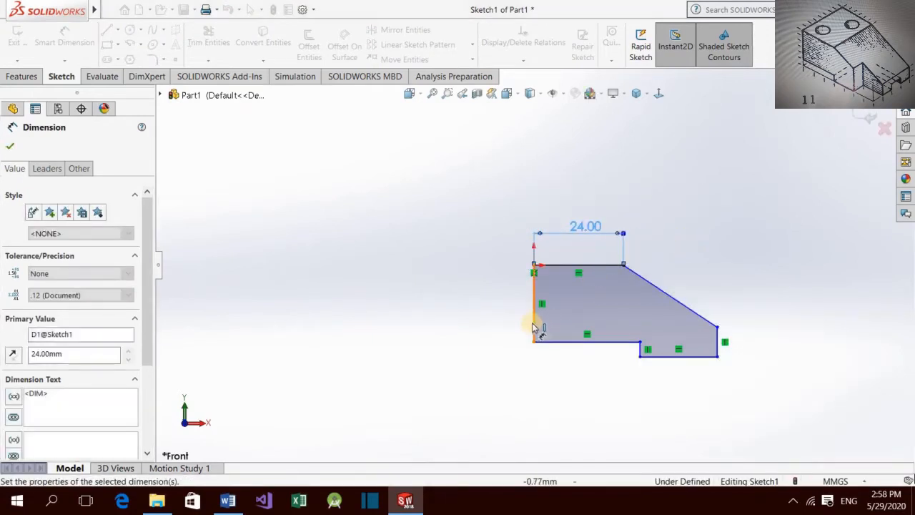
left_click(534, 321)
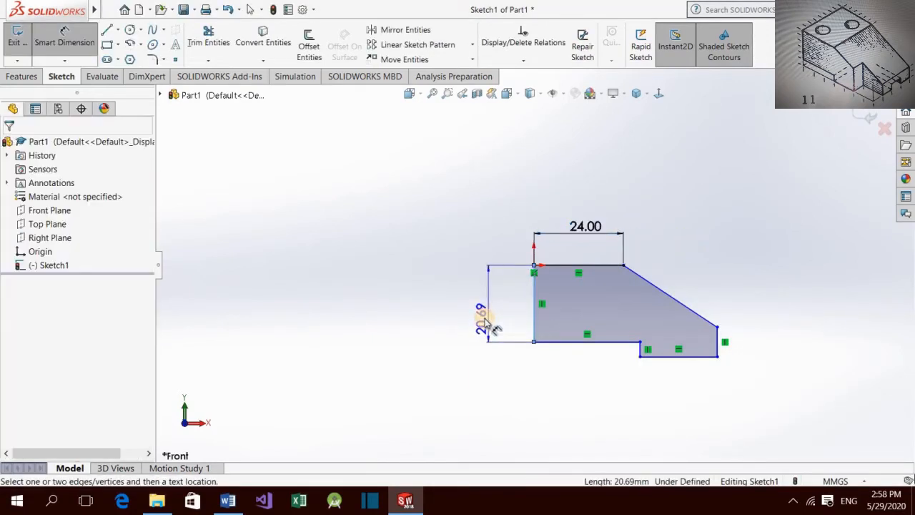
left_click(485, 322)
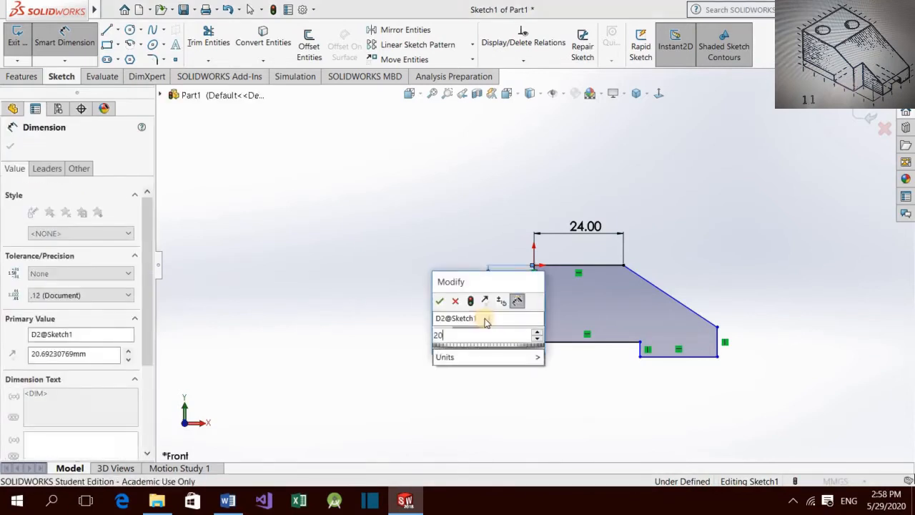
type("20")
key("Return")
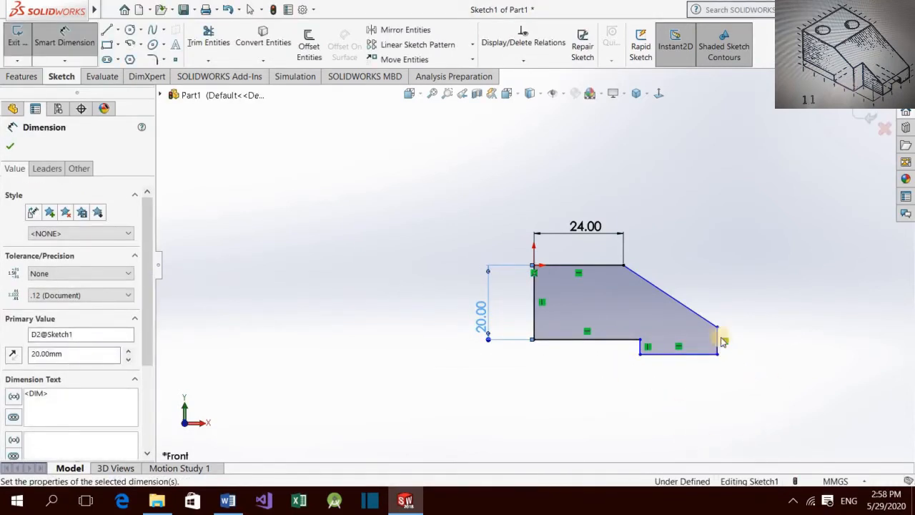
Step: Dimension the profile's overall width to 56 mm and its raised lower-left edge to 24 mm
left_click(533, 317)
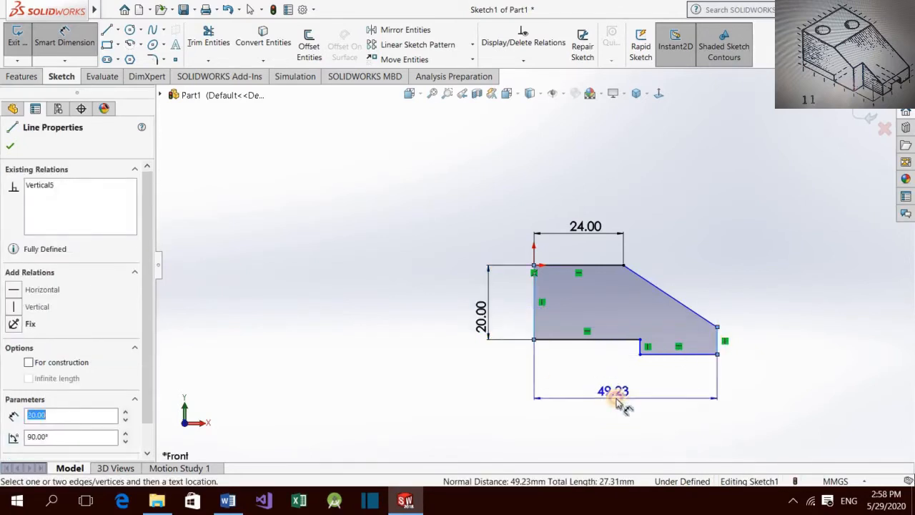
left_click(615, 403)
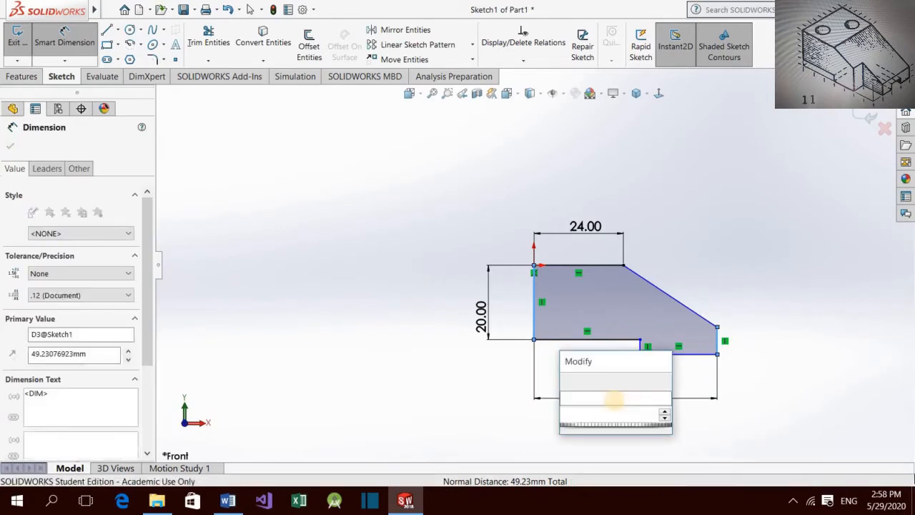
type("50")
key("Return")
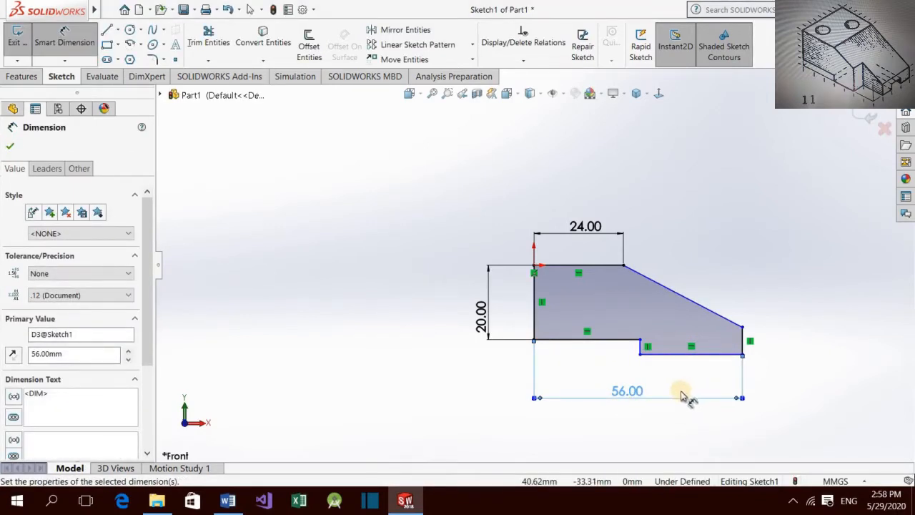
left_click(590, 341)
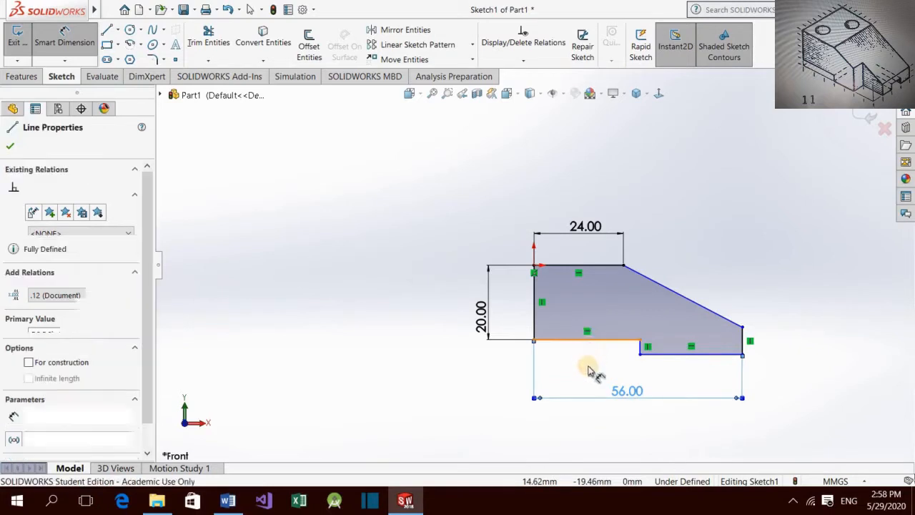
left_click(591, 371)
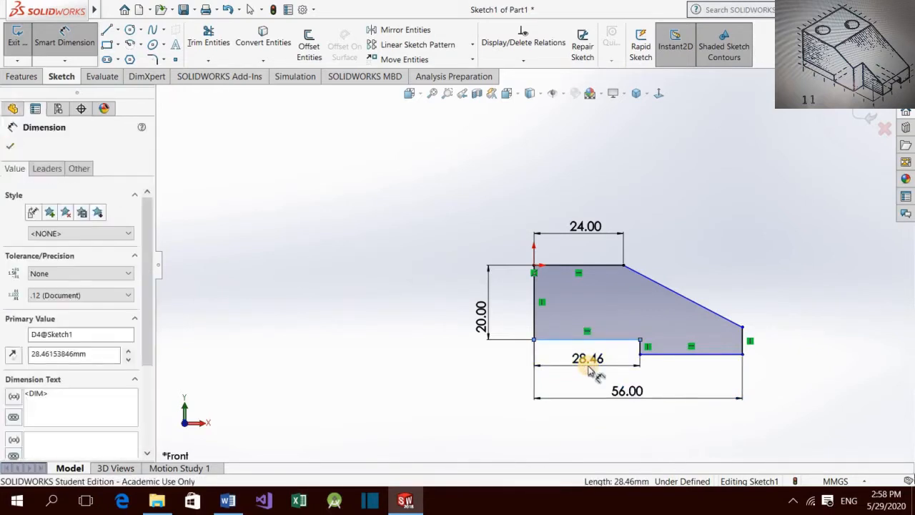
type("24")
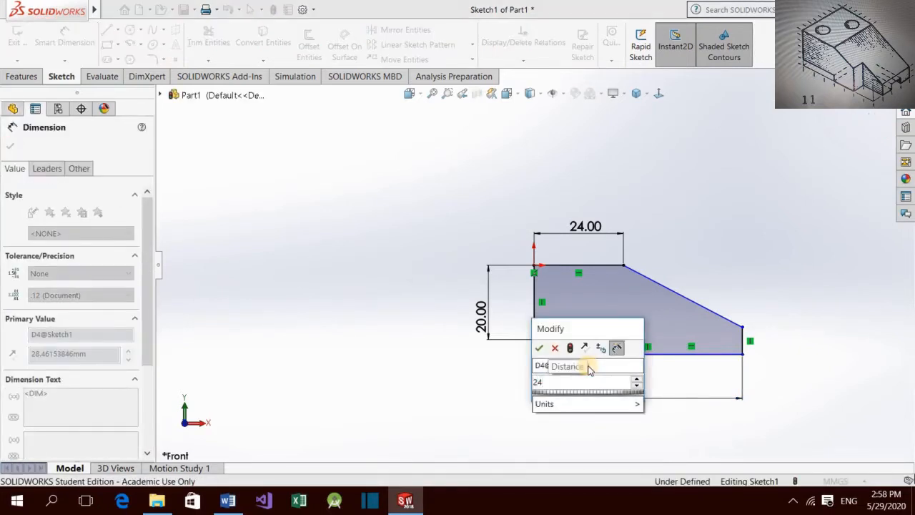
key("Return")
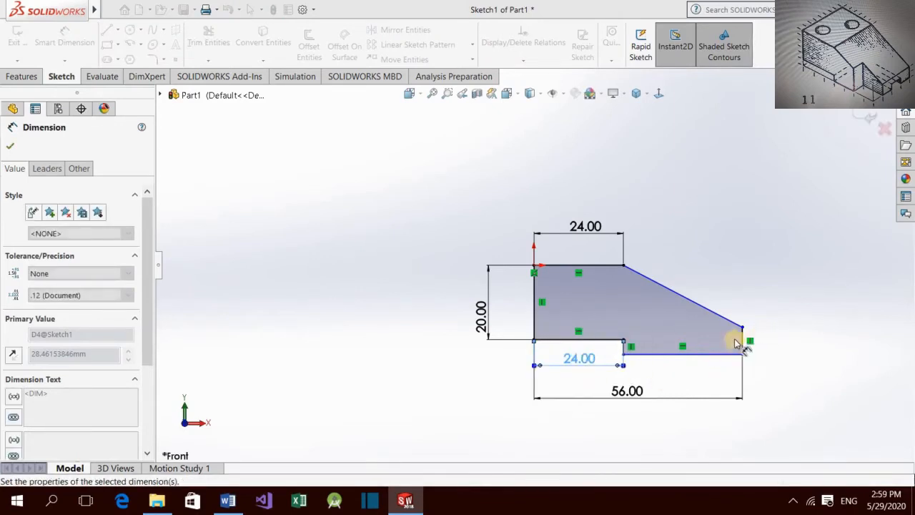
Step: Dimension the short vertical edge at the profile's right end to 8 mm
left_click(751, 343)
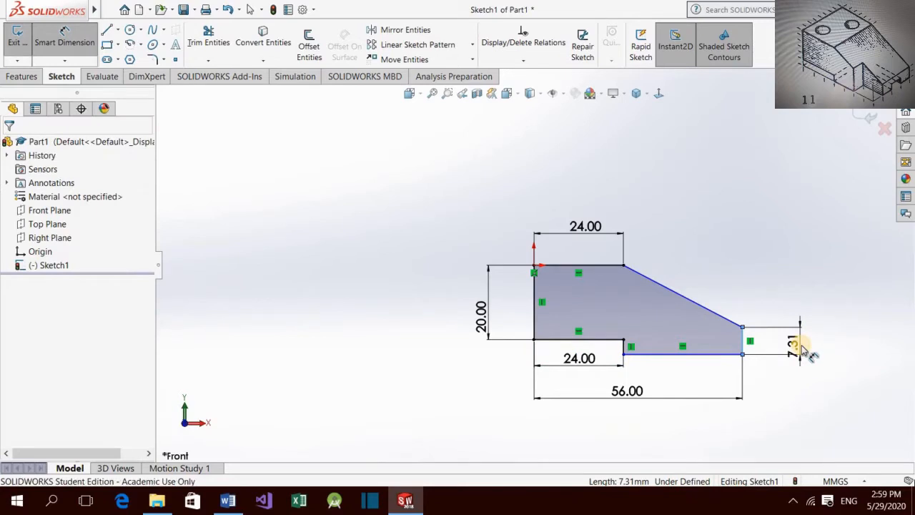
left_click(802, 349)
type("8")
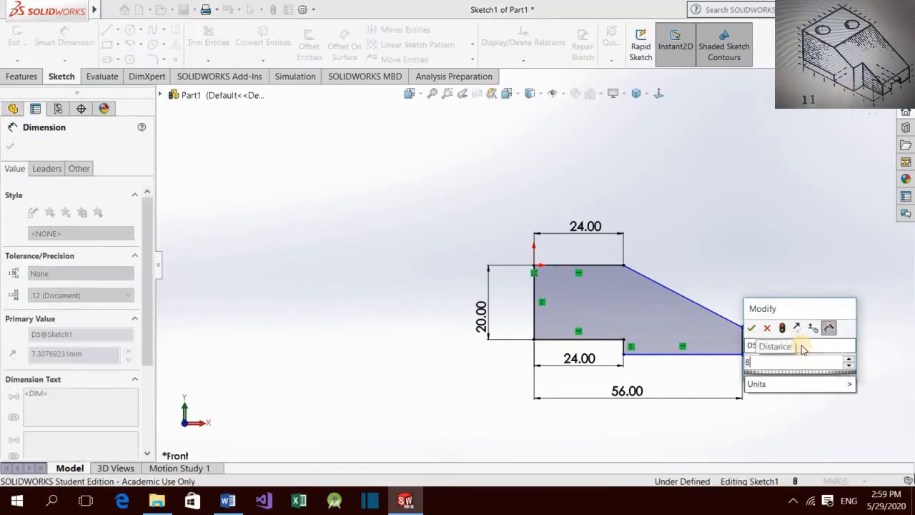
key("Return")
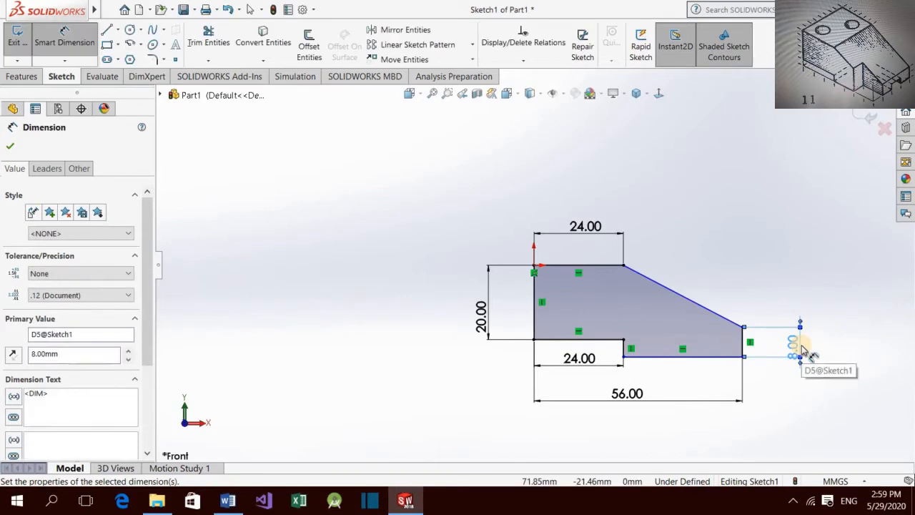
Step: Dimension the small vertical step on the profile's underside to 4 mm and finish dimensioning
left_click(627, 350)
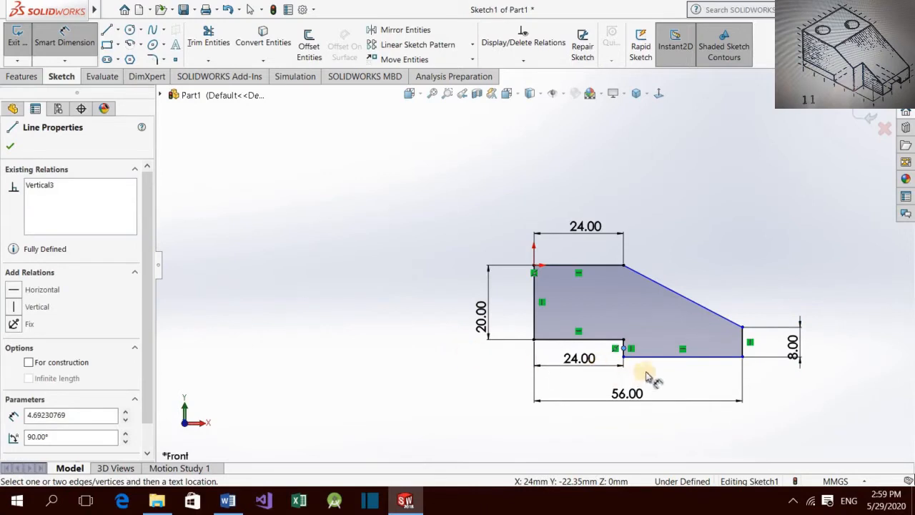
left_click(753, 399)
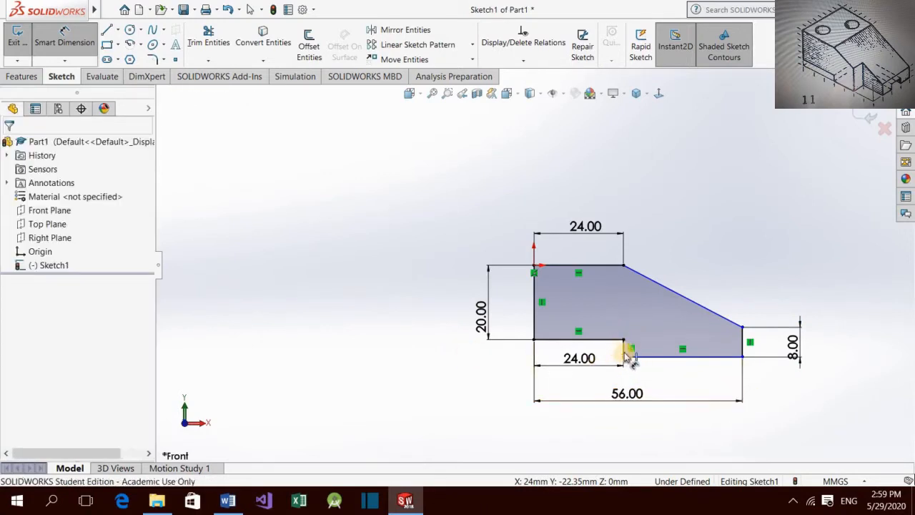
left_click(624, 351)
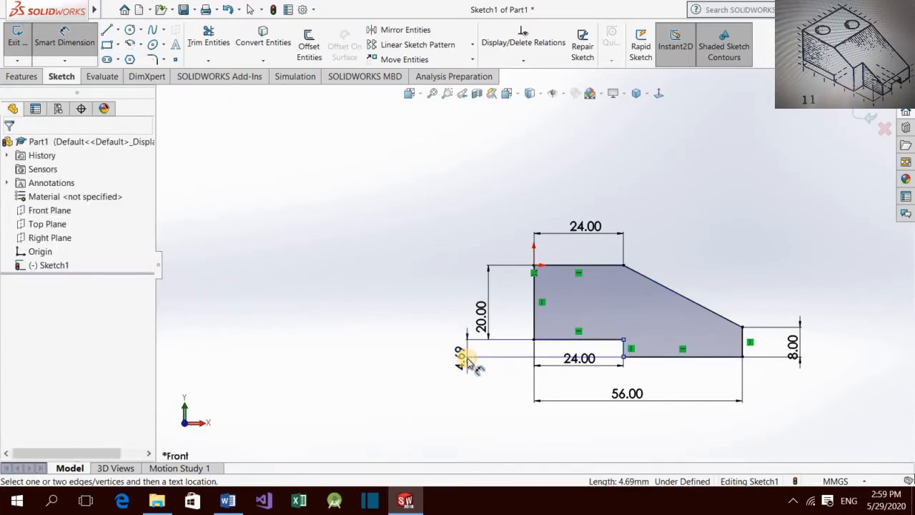
left_click(464, 357)
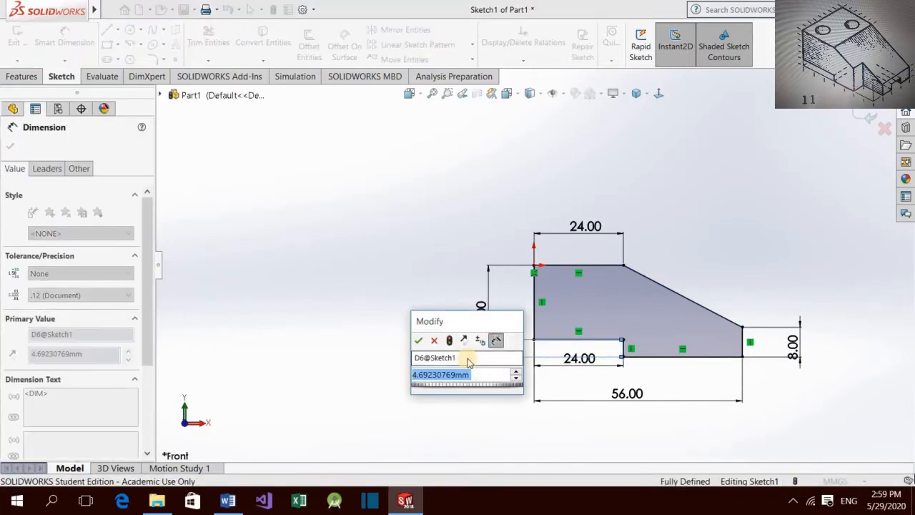
type("4")
key("Return")
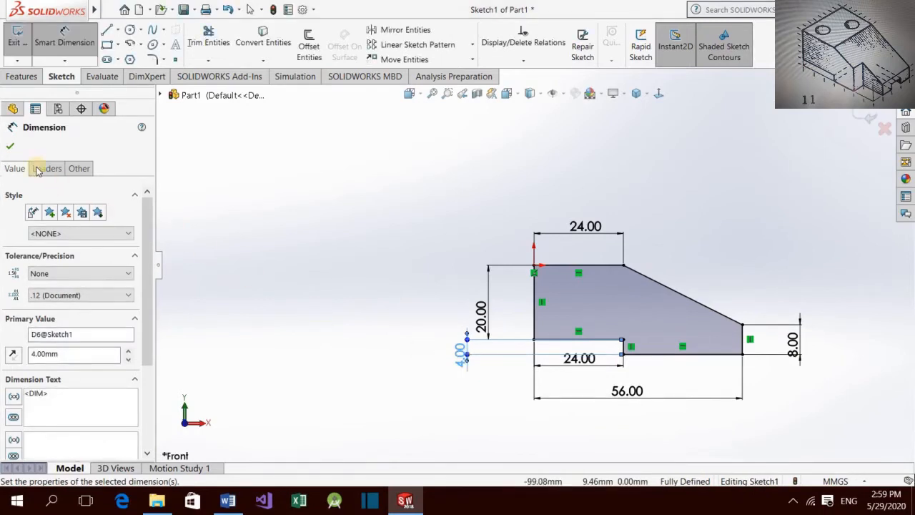
left_click(11, 145)
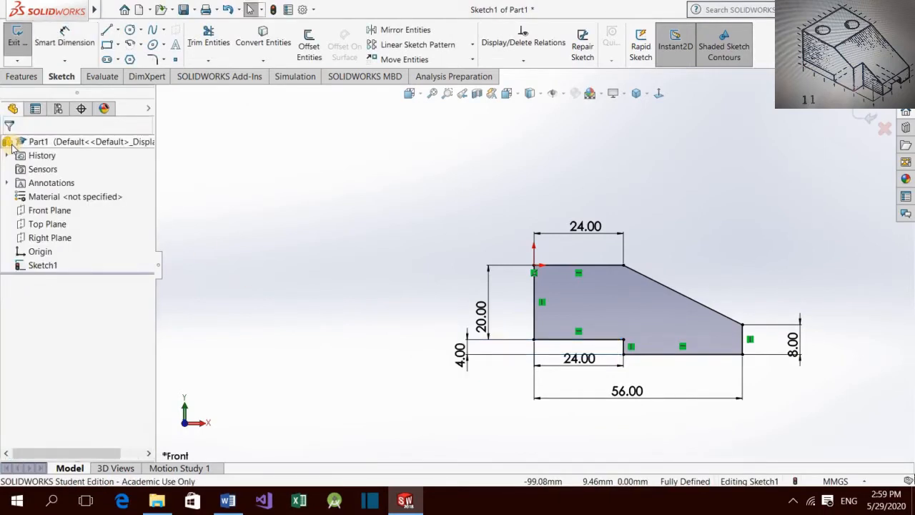
Step: Extrude the side profile as a blind boss 32 mm deep in the reversed direction
left_click(21, 77)
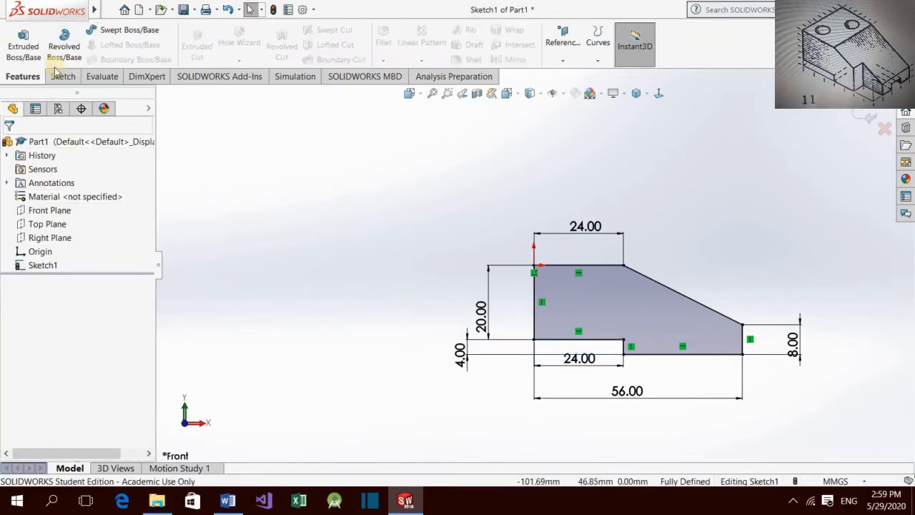
left_click(17, 40)
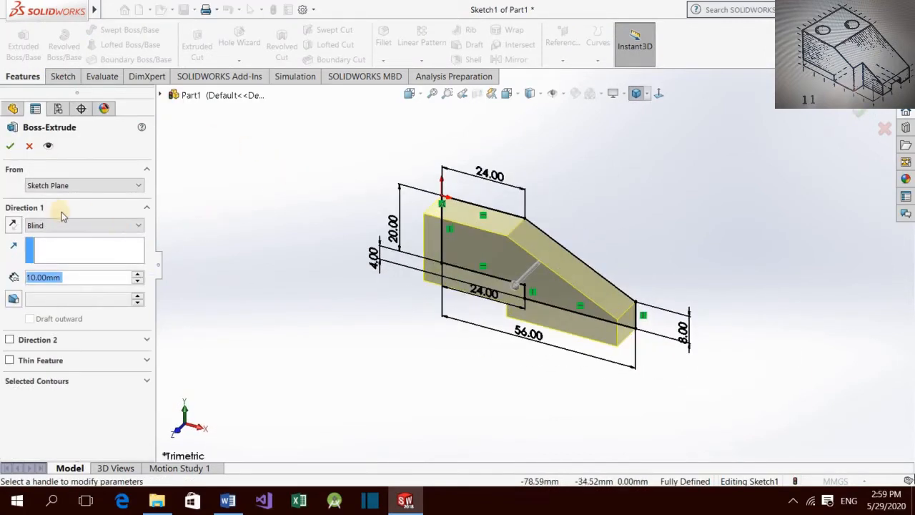
type("32")
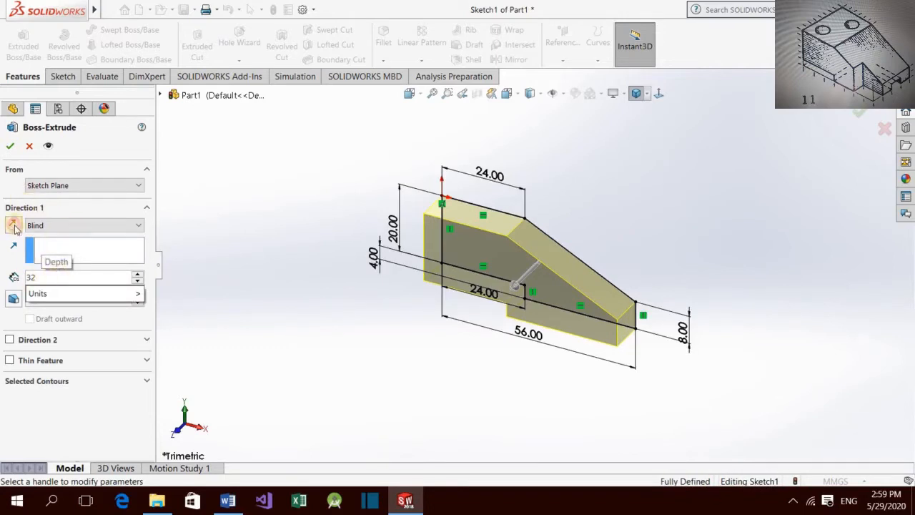
key("Return")
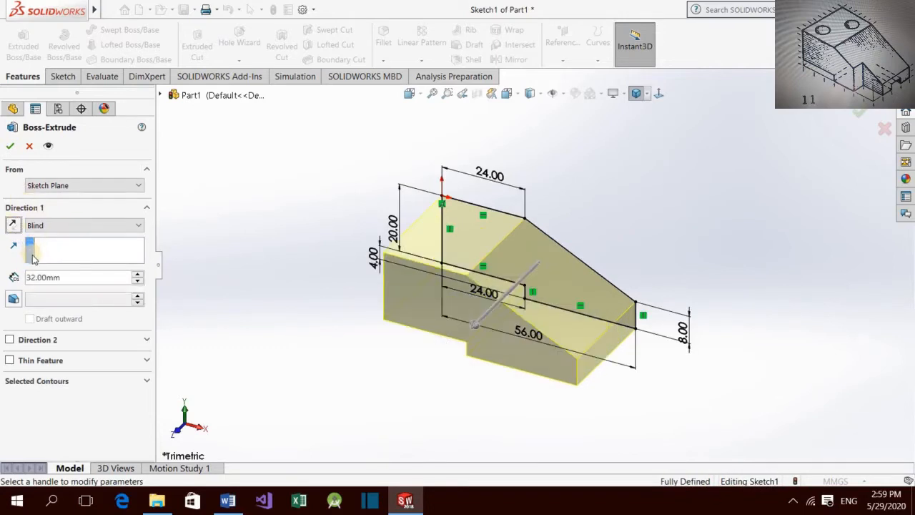
left_click(13, 226)
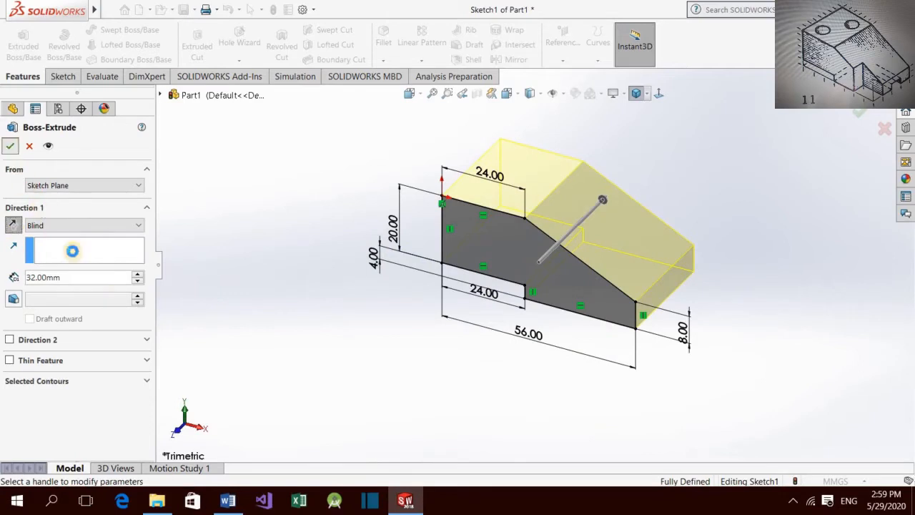
key("Return")
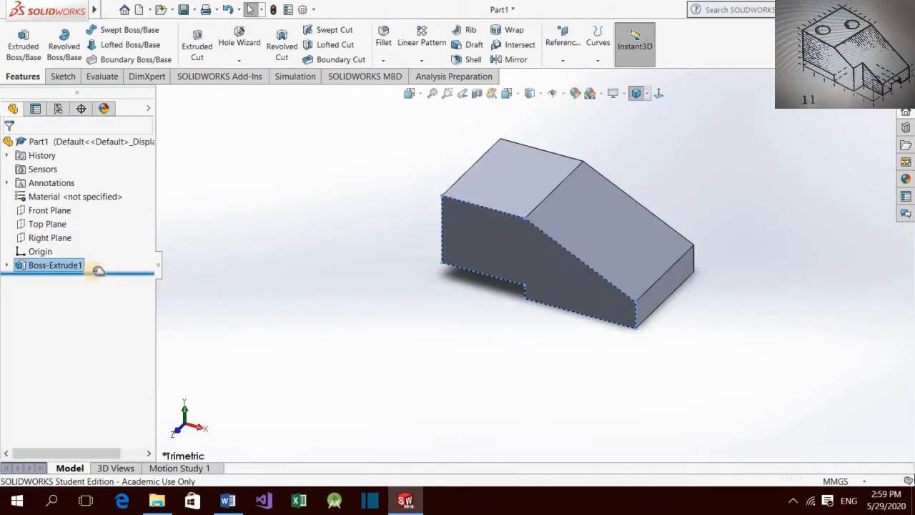
left_click(274, 336)
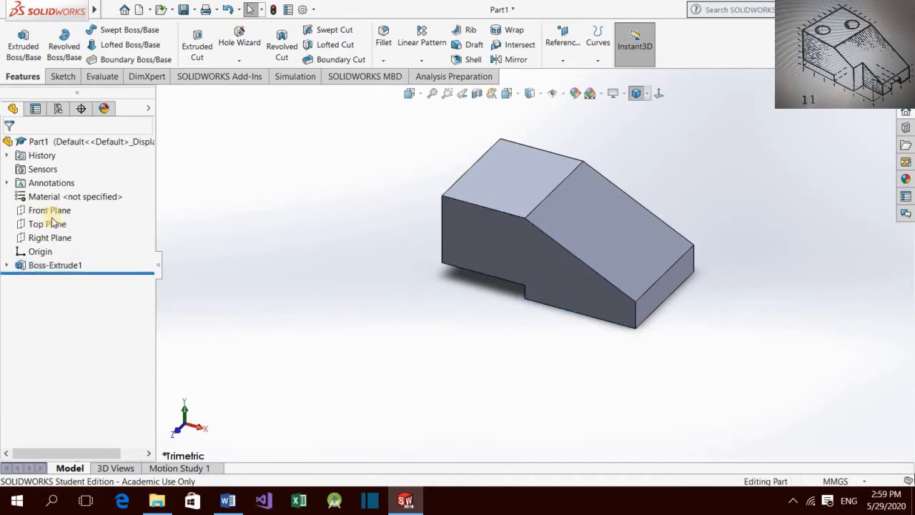
Step: Sketch two circles on the Top Plane over the block's flat top, about 6 mm diameter near the back edge and 5.6 mm near the origin
left_click(50, 225)
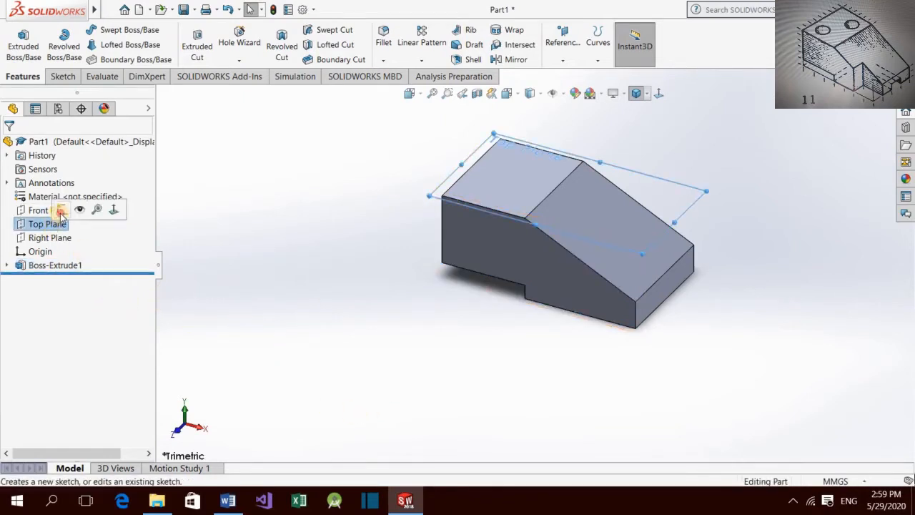
left_click(62, 210)
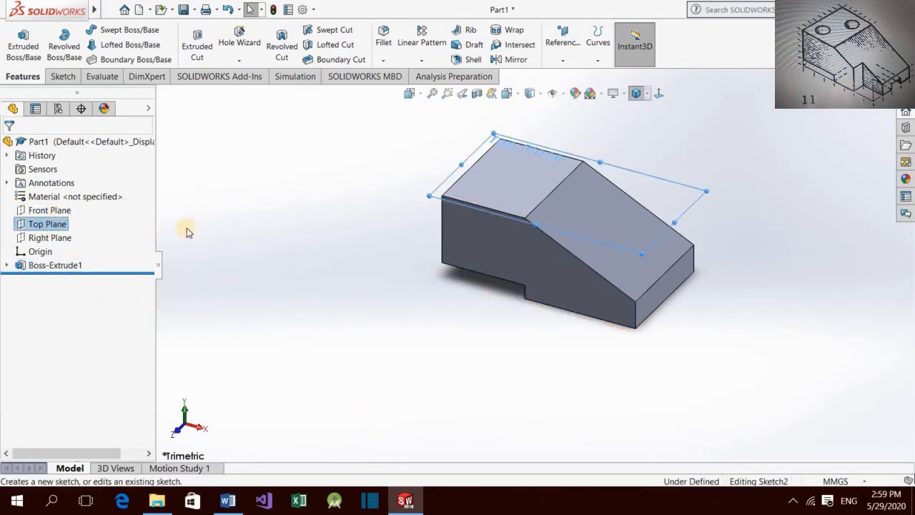
left_click(664, 98)
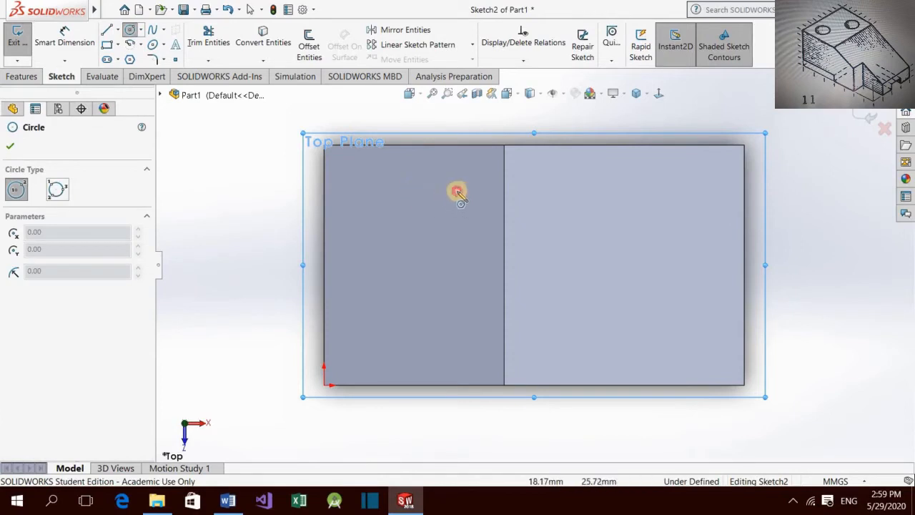
left_click_drag(457, 193, 445, 211)
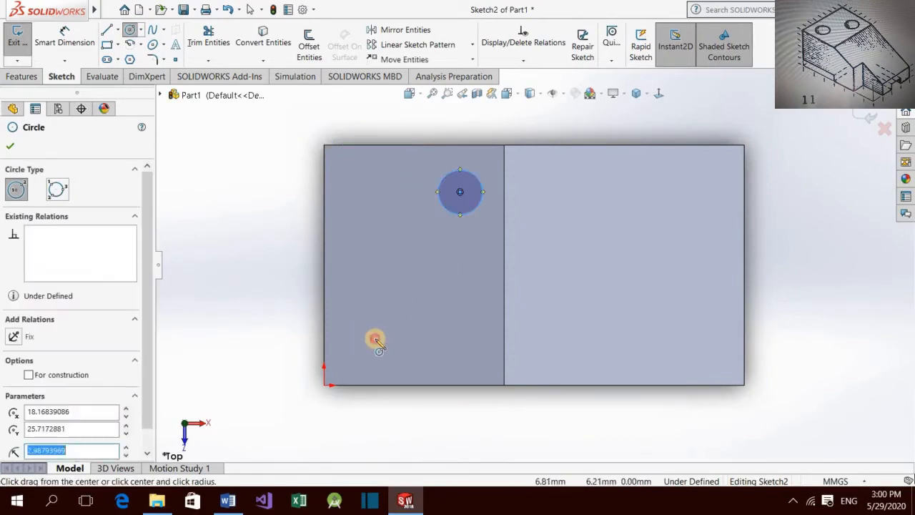
left_click_drag(375, 338, 373, 321)
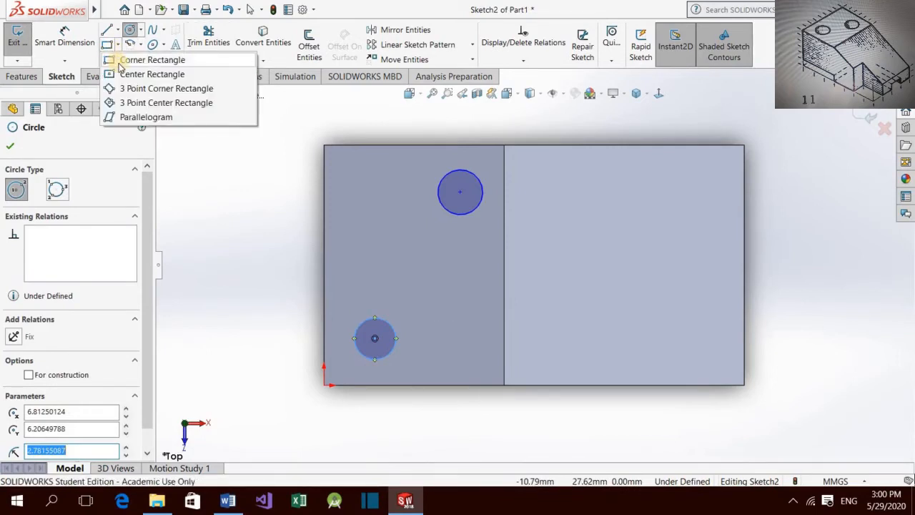
Step: Sketch a corner rectangle about 22 by 7 mm from the block's lower-right corner in the top view
left_click(120, 61)
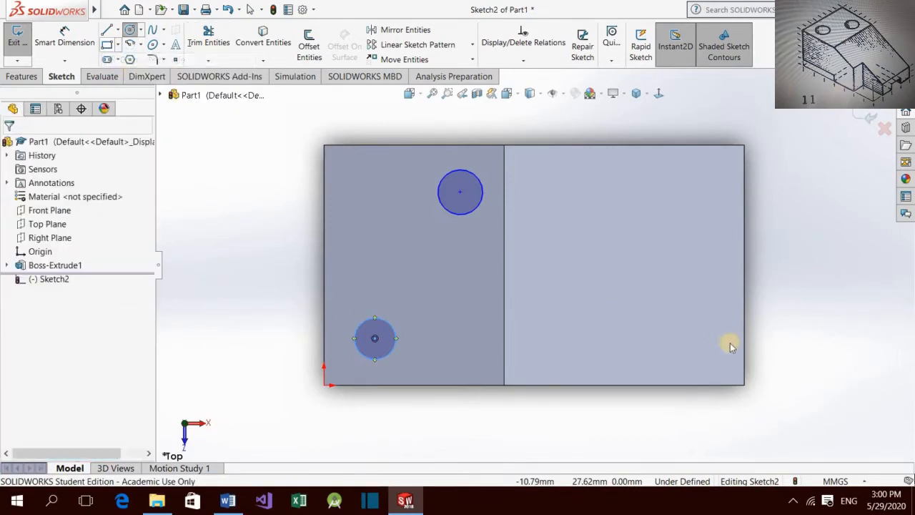
left_click(744, 384)
left_click(579, 330)
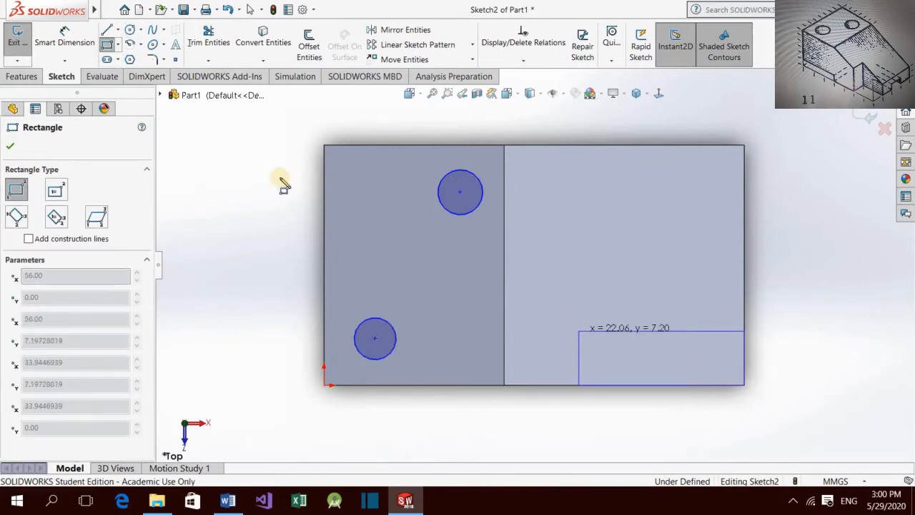
key("Escape")
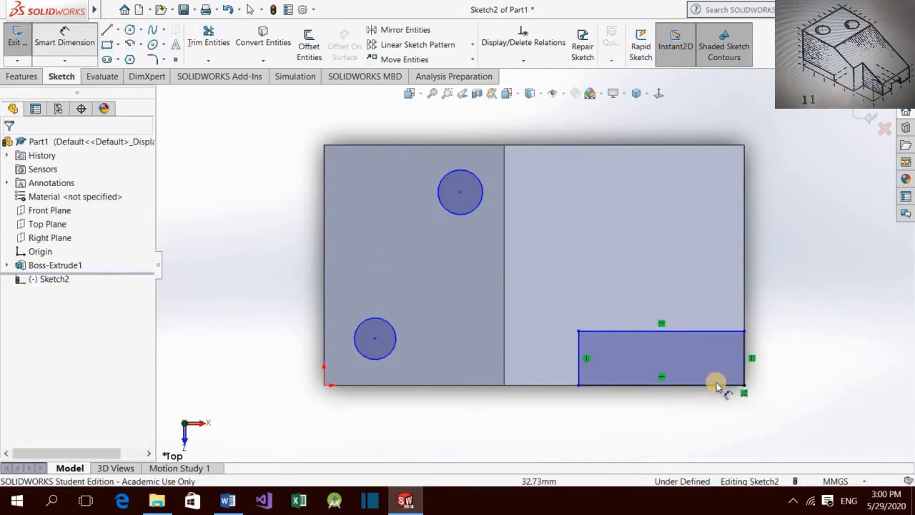
Step: Dimension the corner rectangle to 8 mm high and 16 mm wide
left_click(744, 370)
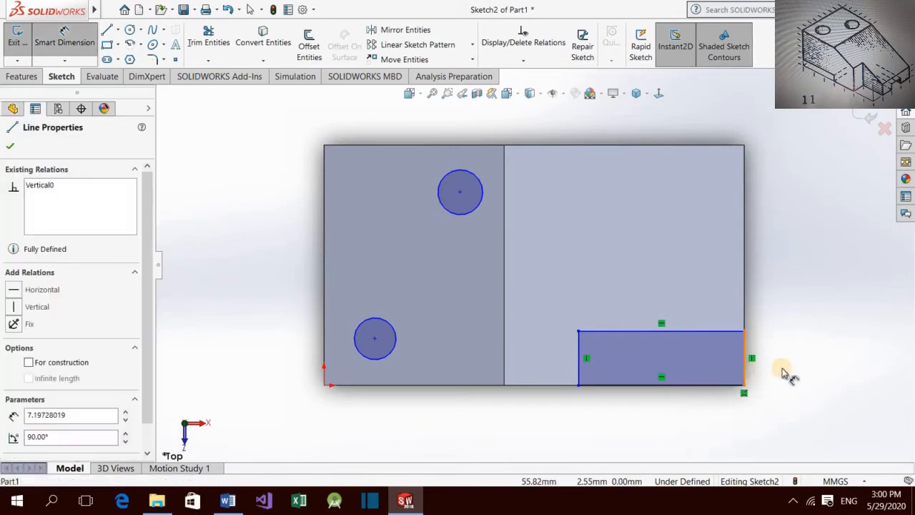
left_click(783, 371)
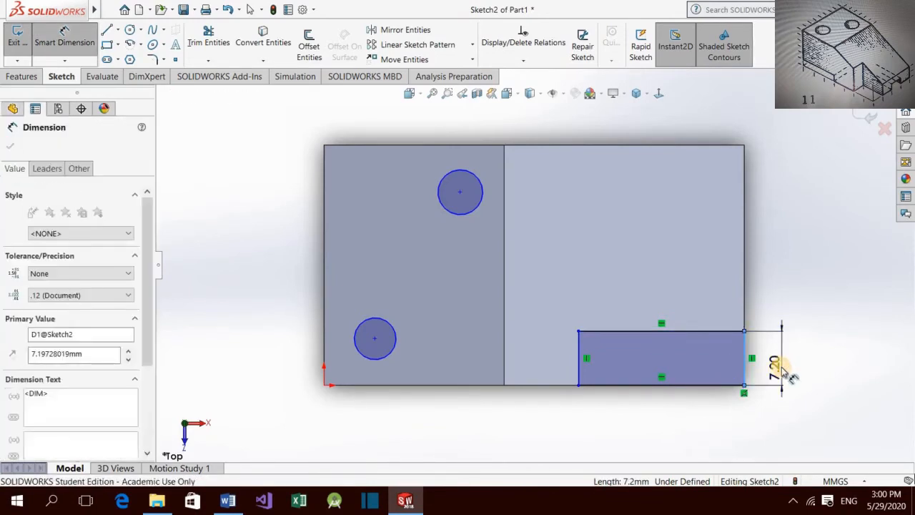
key("Return")
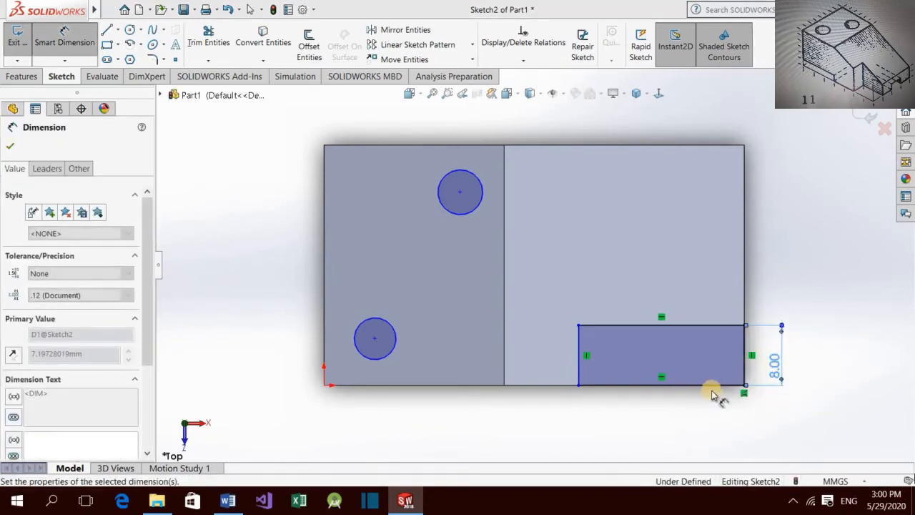
left_click(713, 395)
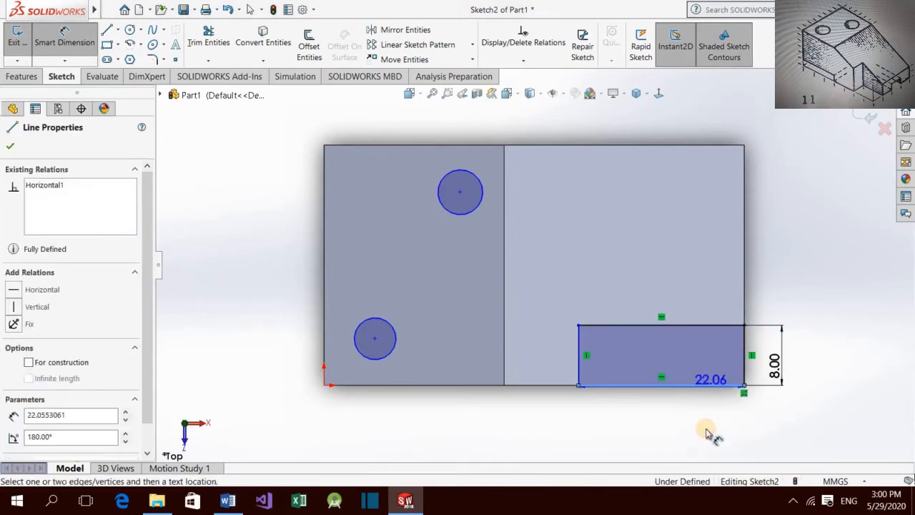
left_click(707, 434)
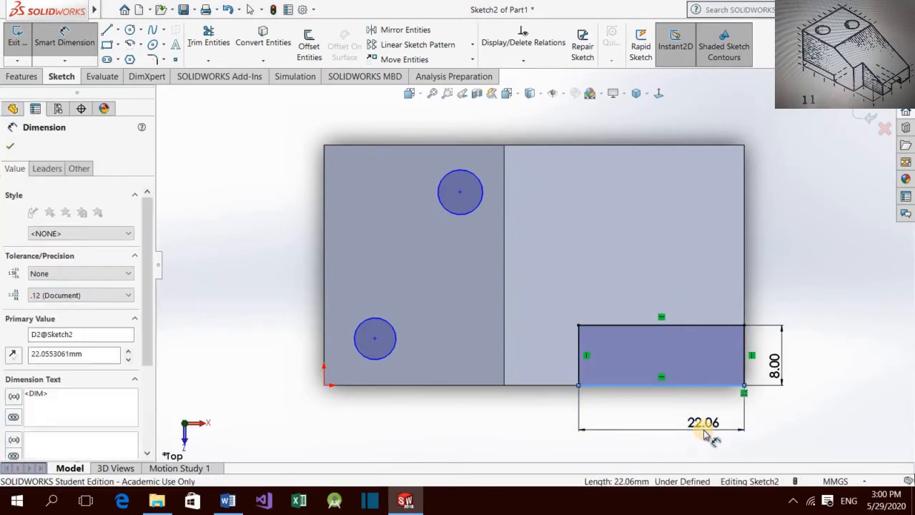
key("Return")
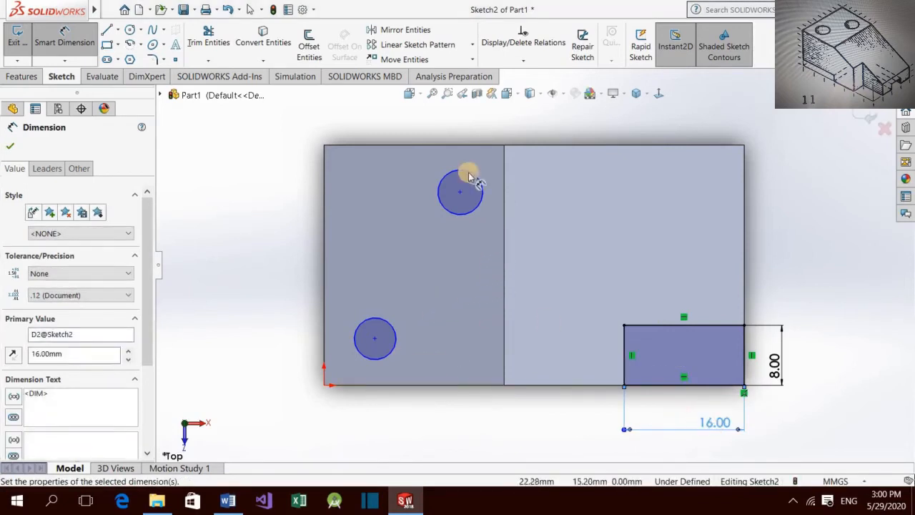
Step: Dimension the upper circle's centre 8 mm from the edge where the slope begins and 8 mm from the block's upper edge
left_click(506, 204)
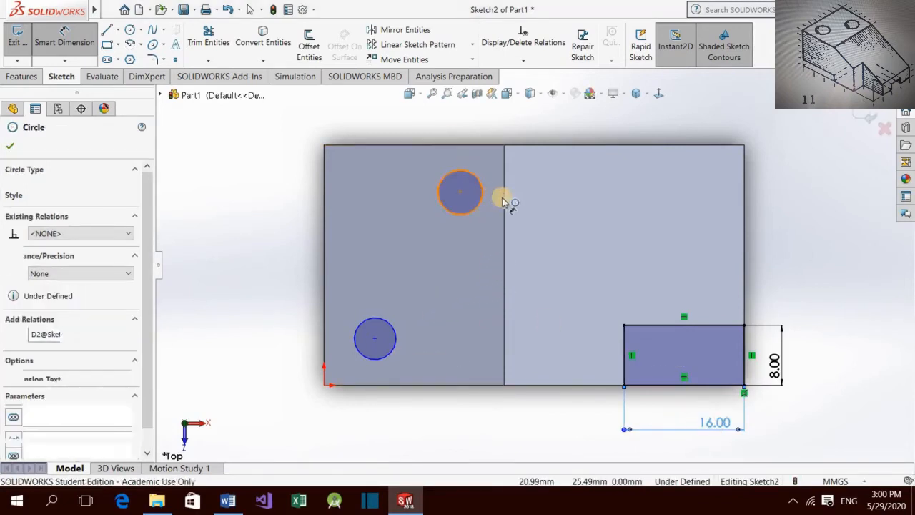
left_click(502, 199)
left_click(485, 130)
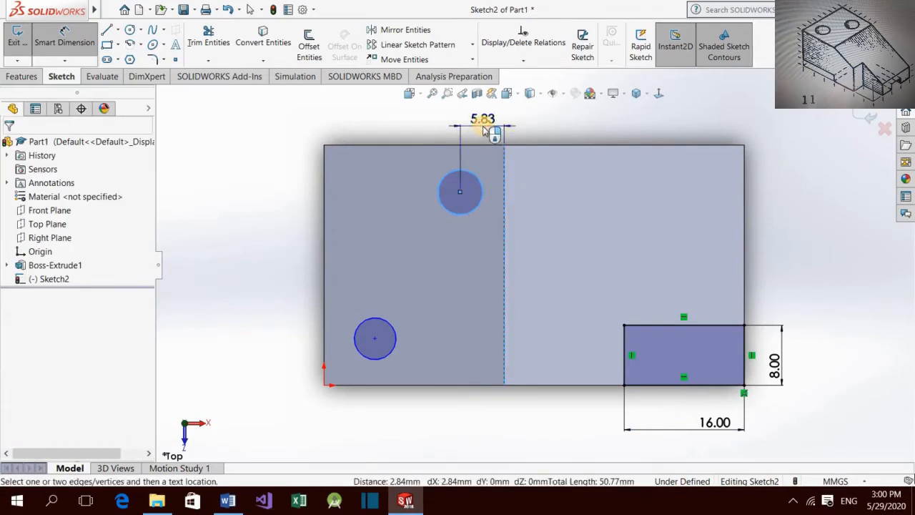
key("Return")
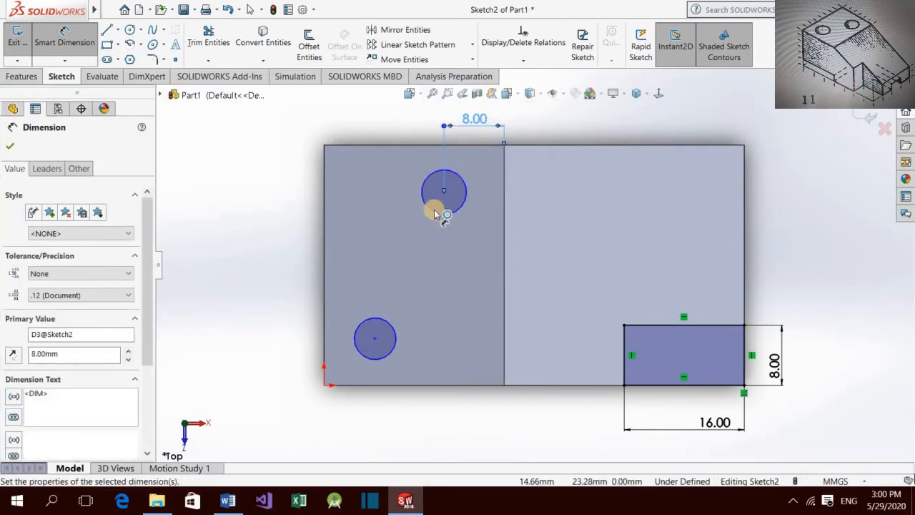
left_click(437, 212)
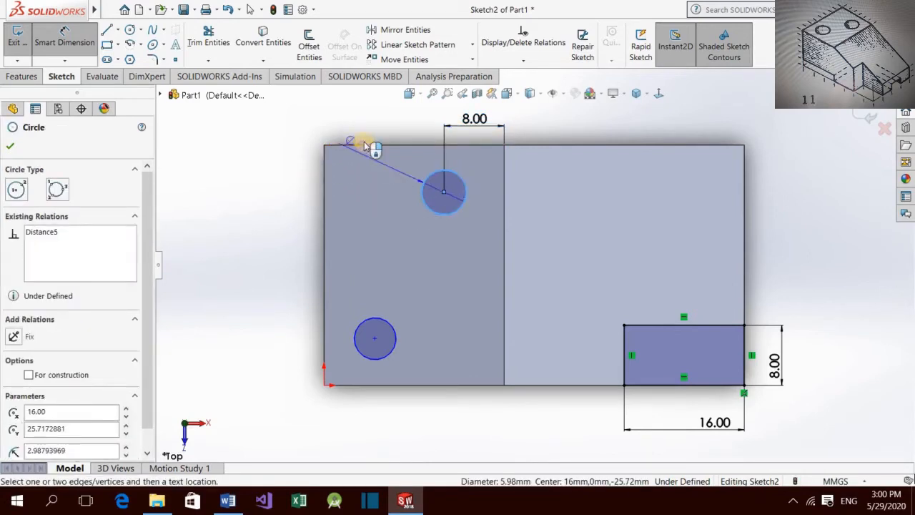
left_click(363, 147)
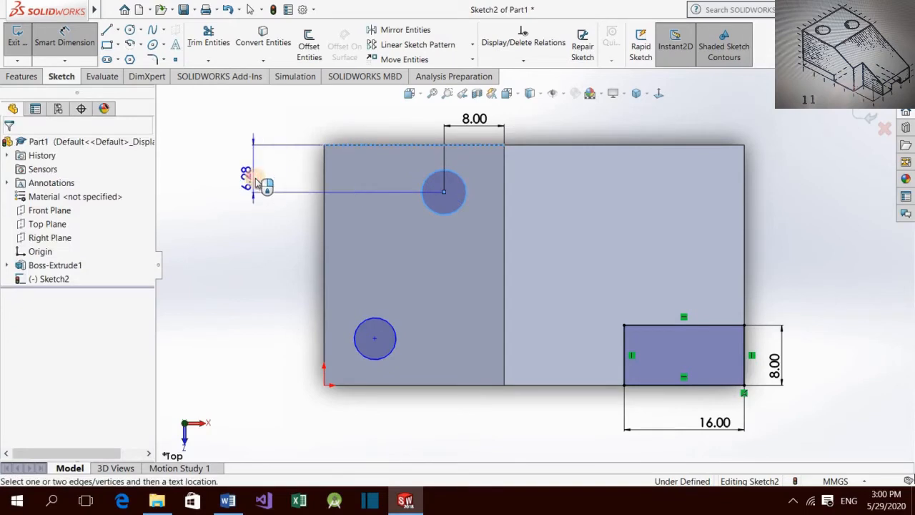
left_click(257, 181)
type("8")
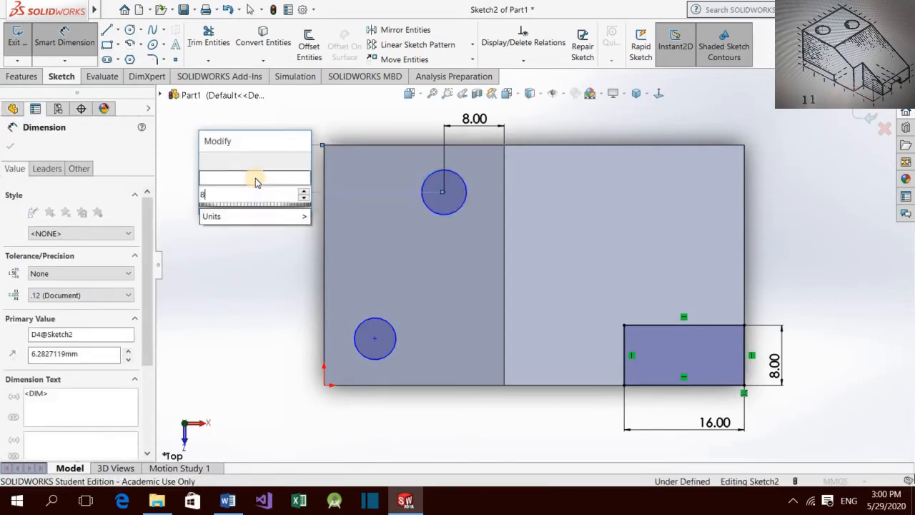
key("Return")
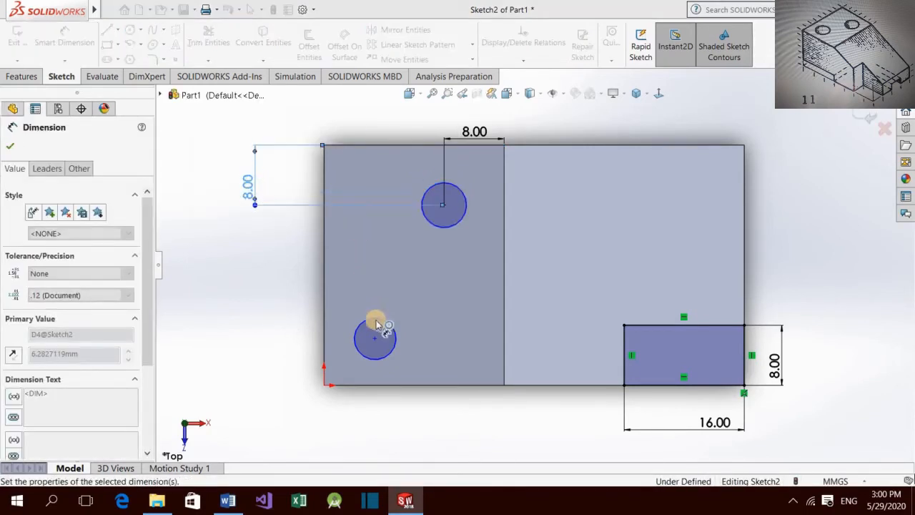
Step: Dimension the lower circle's centre 8 mm from the block's left edge and 8 mm from its lower edge
left_click(384, 356)
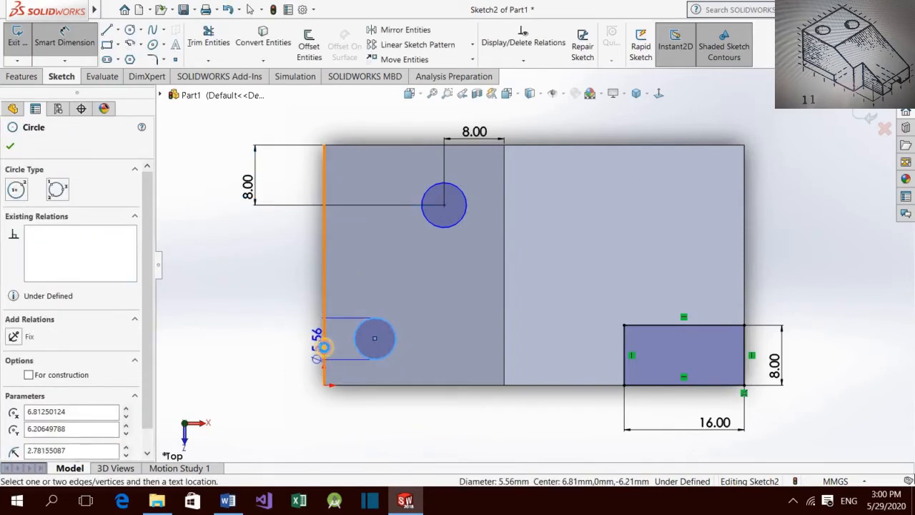
left_click(323, 347)
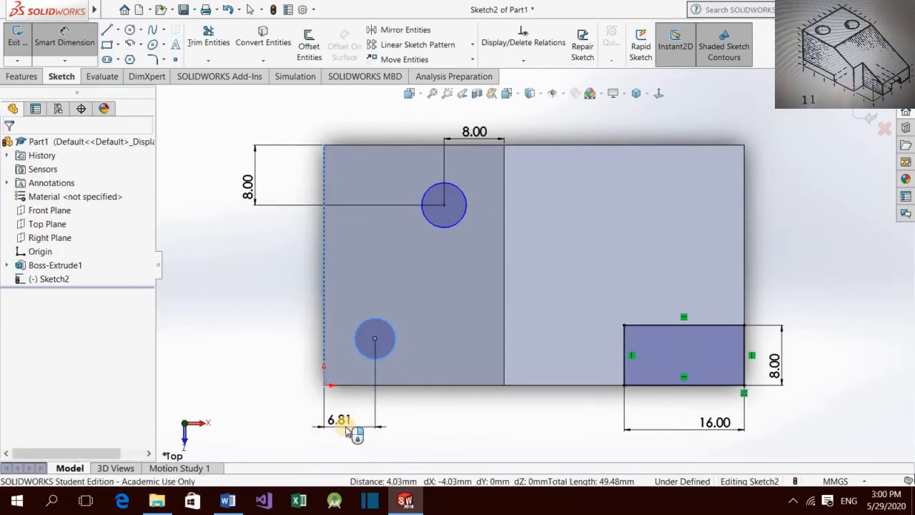
left_click(348, 424)
key("Return")
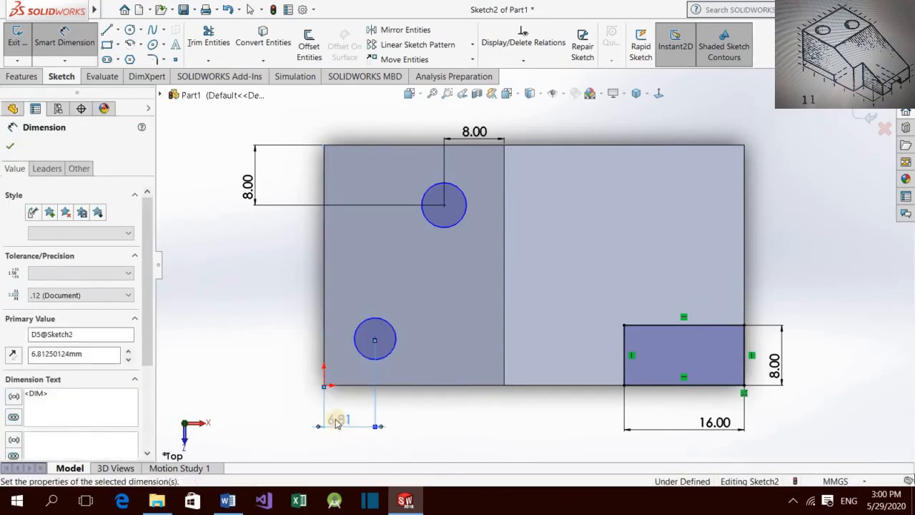
left_click(404, 386)
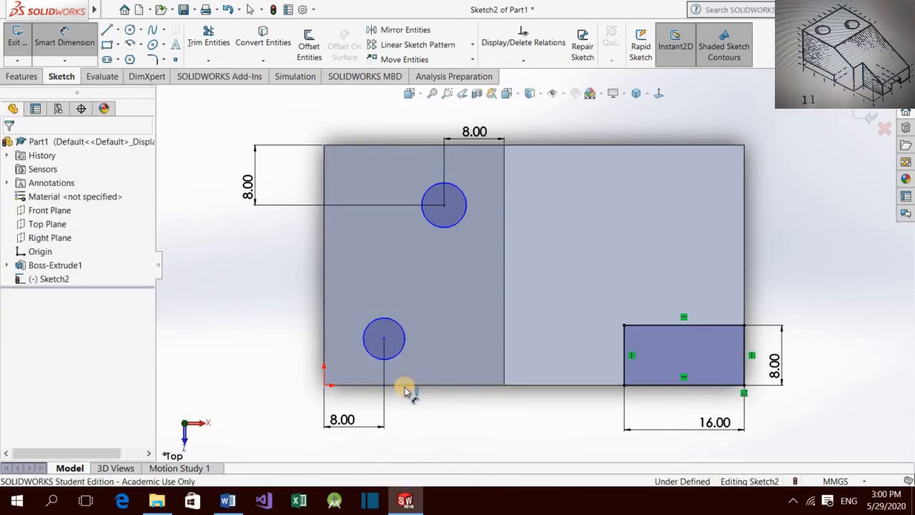
left_click(399, 357)
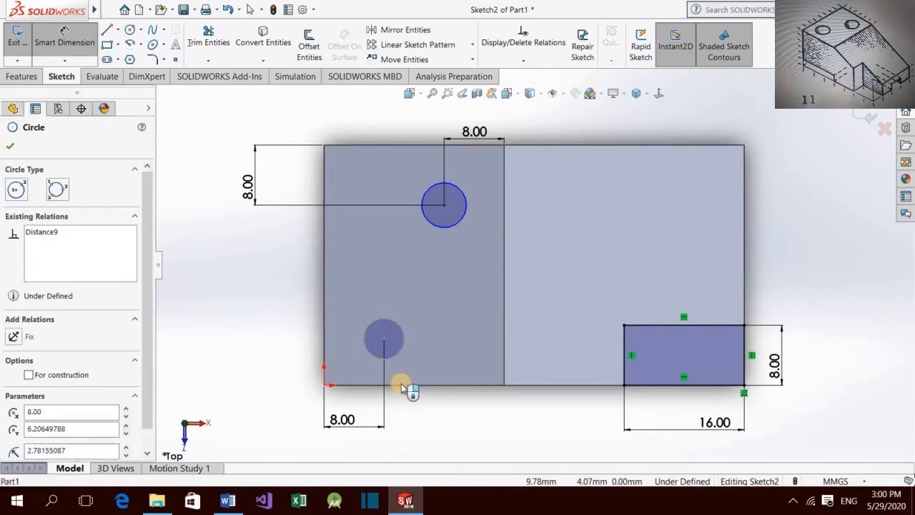
left_click(403, 388)
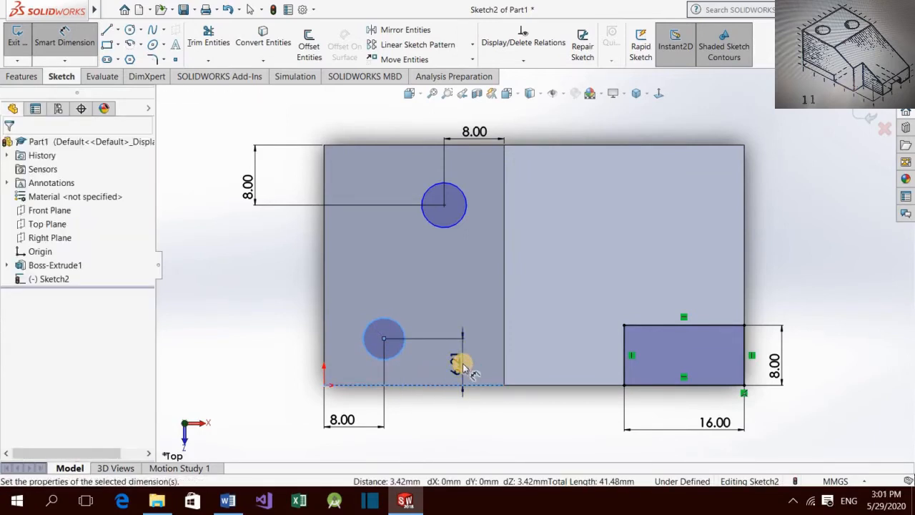
left_click(461, 366)
type("8")
key("Return")
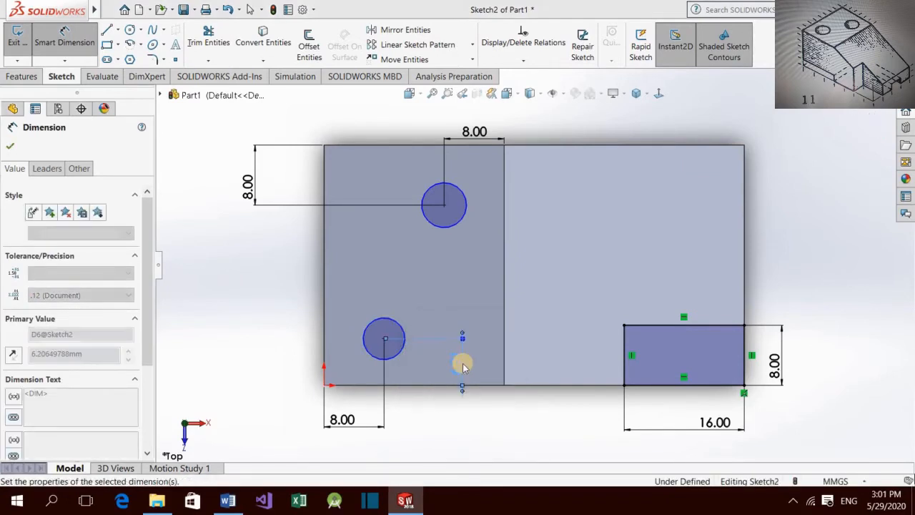
Step: Add an Equal relation between the two circles in the top-view sketch
key("Escape")
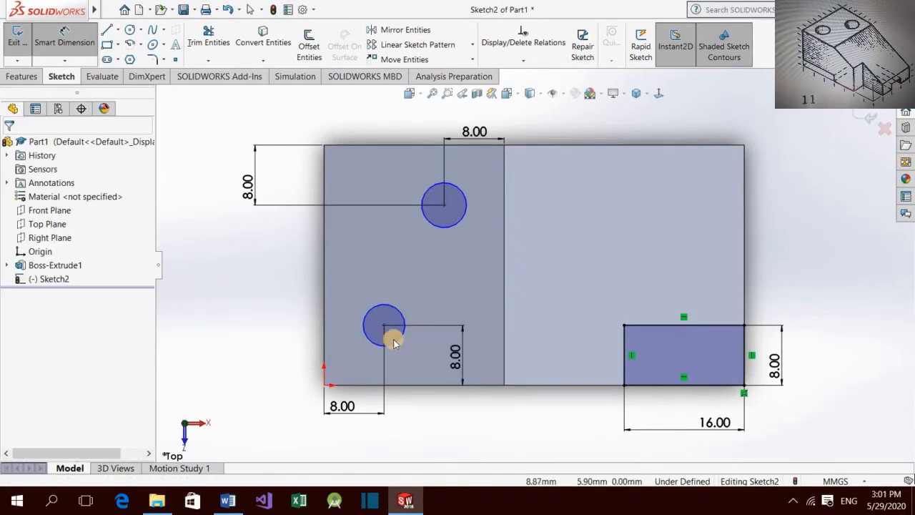
left_click(398, 342)
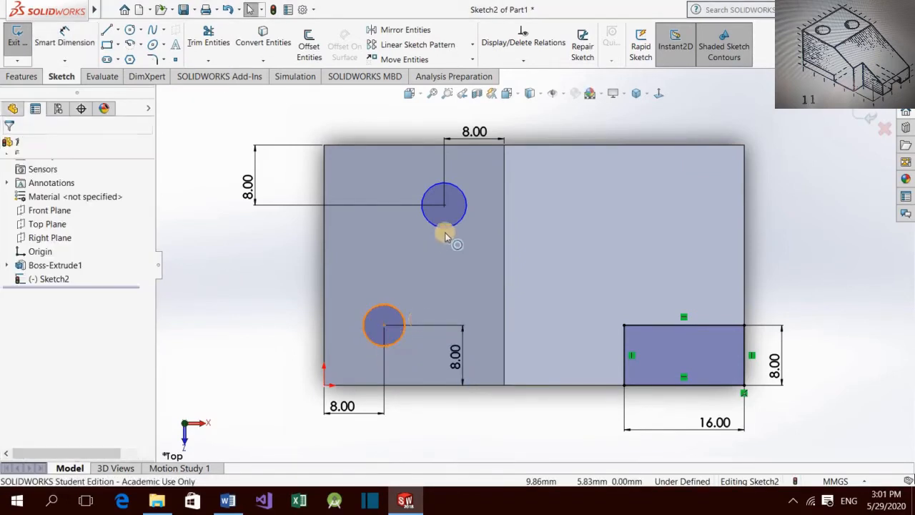
left_click(443, 240, "ctrl")
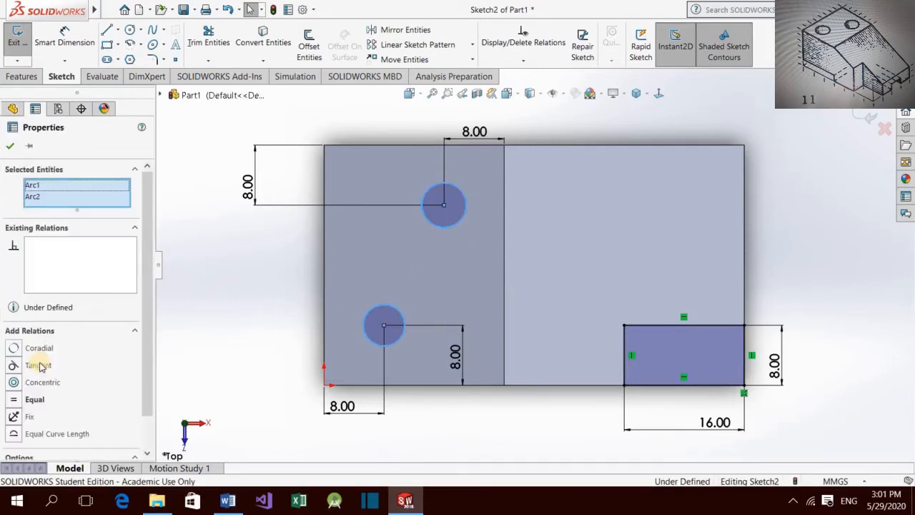
left_click(20, 402)
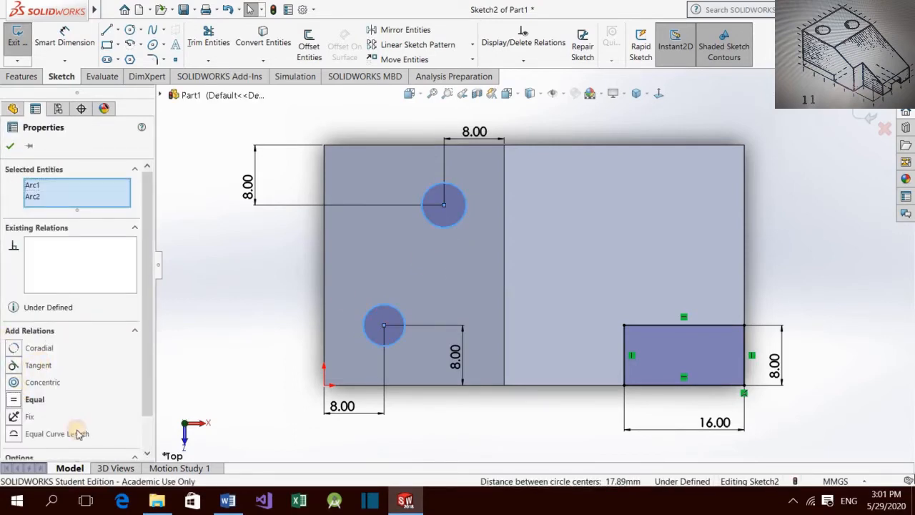
Step: Dimension the upper circle's diameter to 8 mm
left_click(64, 41)
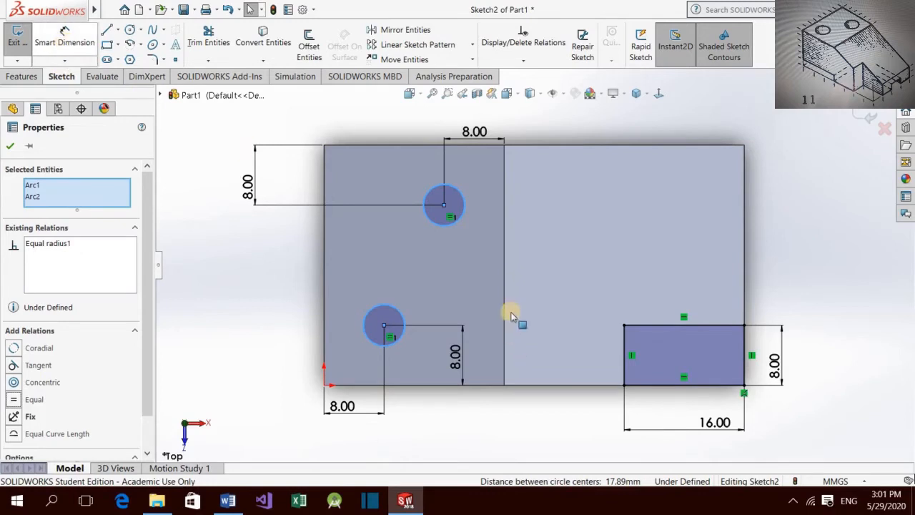
left_click(50, 40)
key("Escape")
left_click(439, 218)
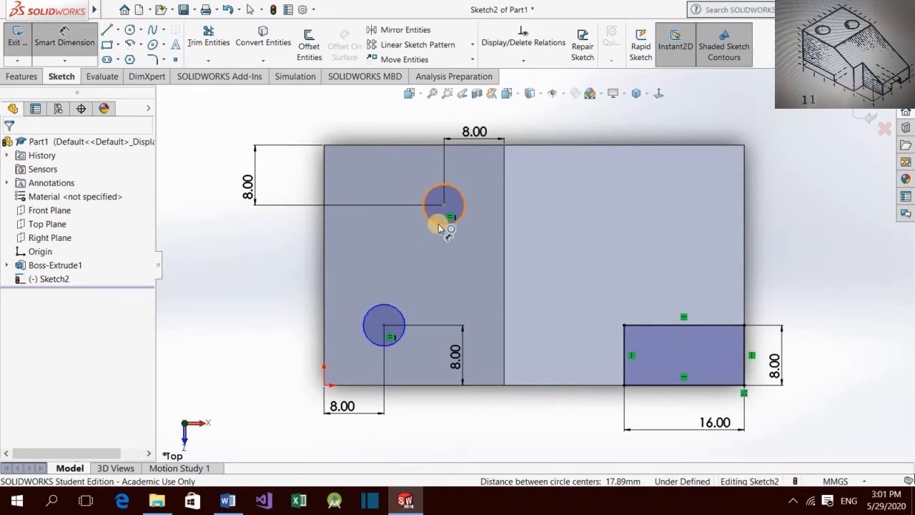
left_click(474, 278)
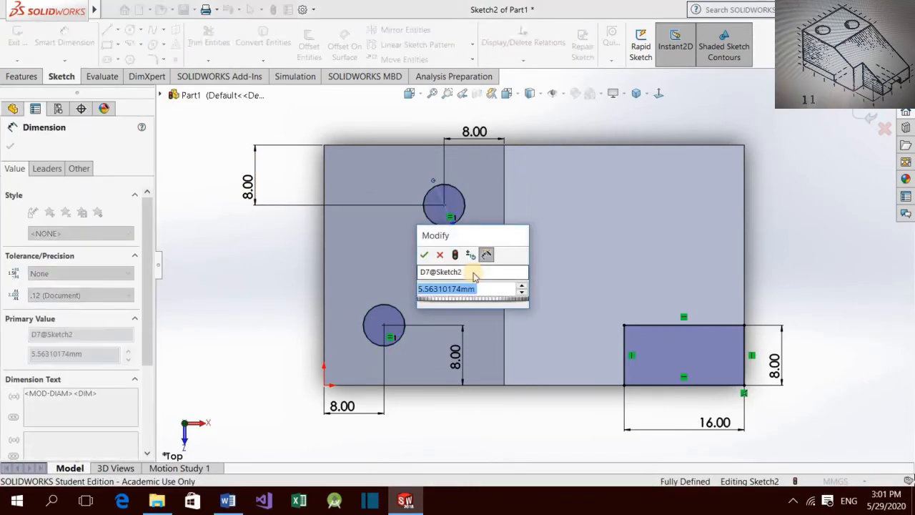
type("8")
key("Return")
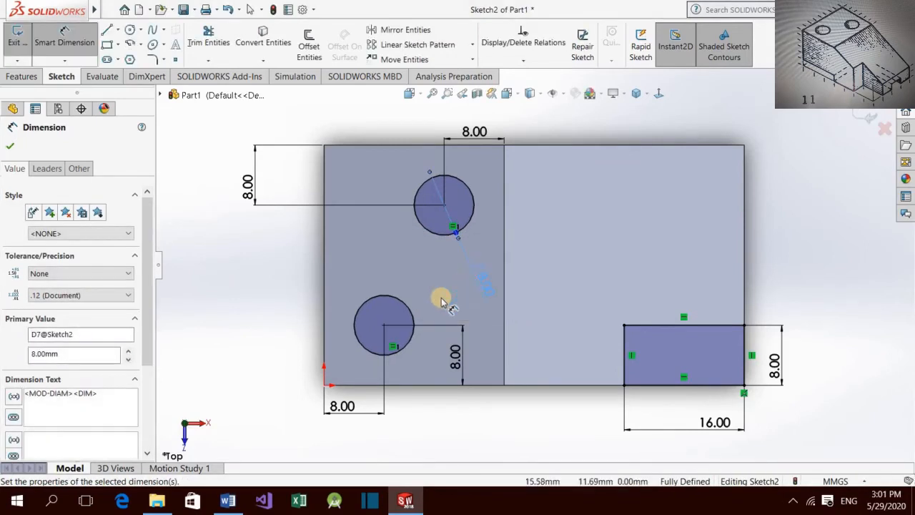
left_click(11, 145)
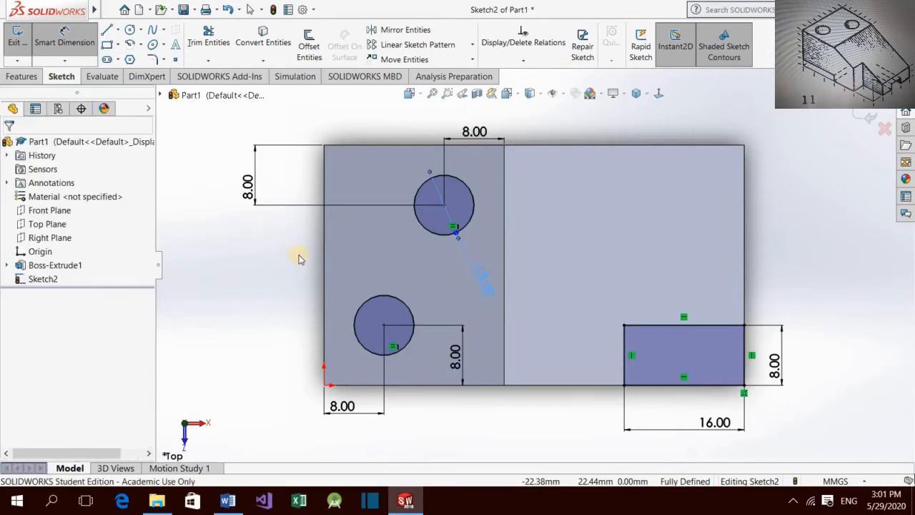
key("Escape")
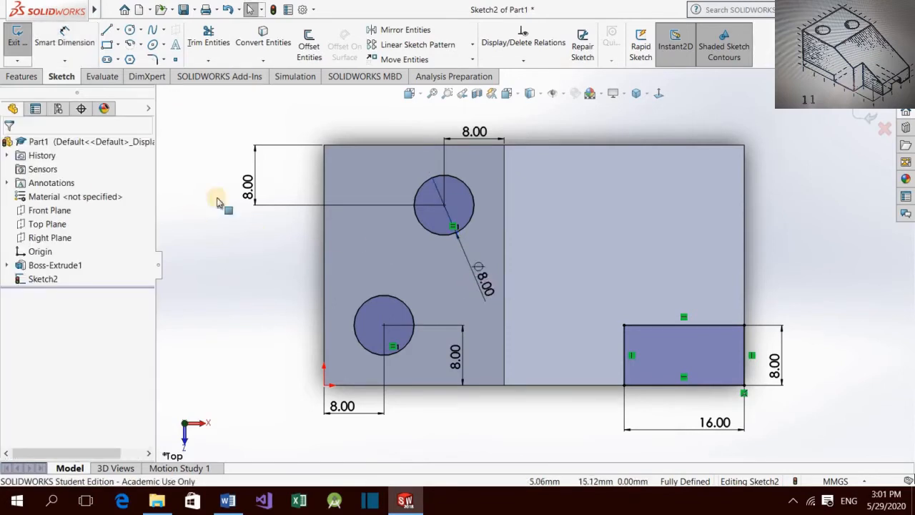
Step: Cut-extrude the two circles and the corner rectangle Through All, with the block in isometric view
left_click(23, 76)
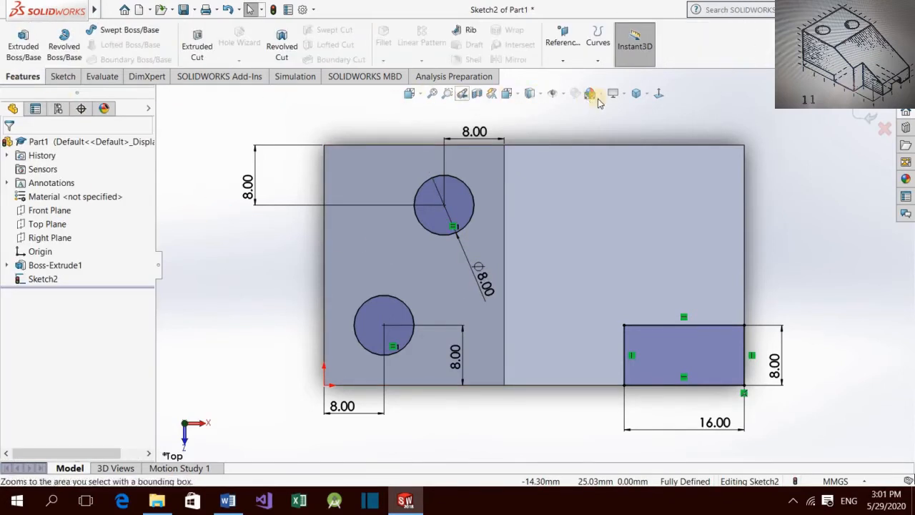
left_click(636, 93)
left_click(654, 112)
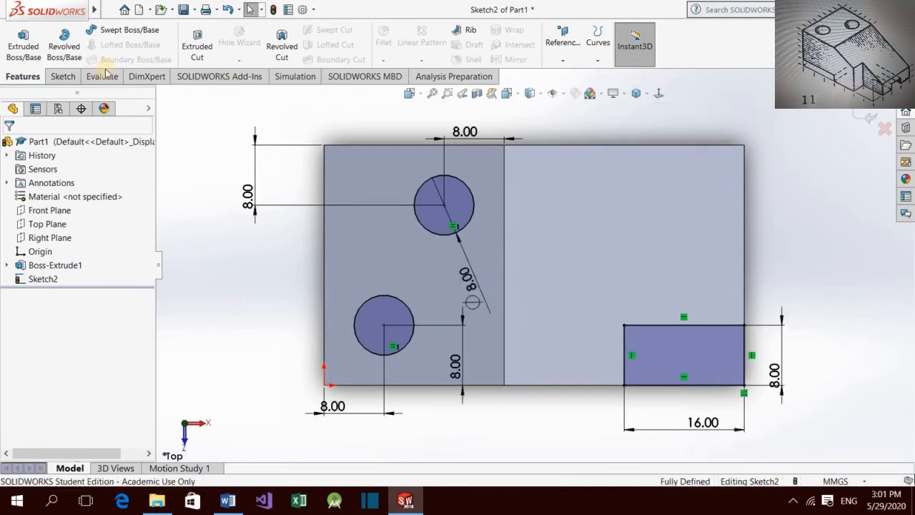
left_click(197, 53)
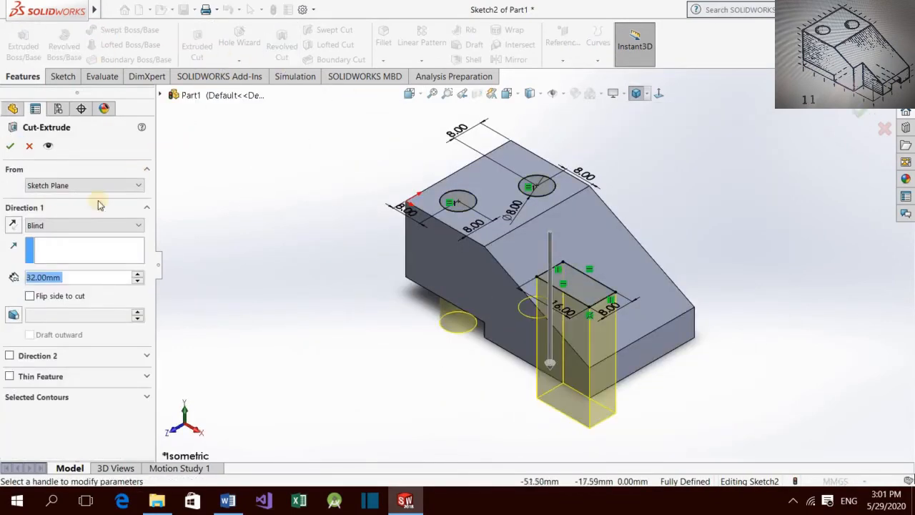
left_click(83, 225)
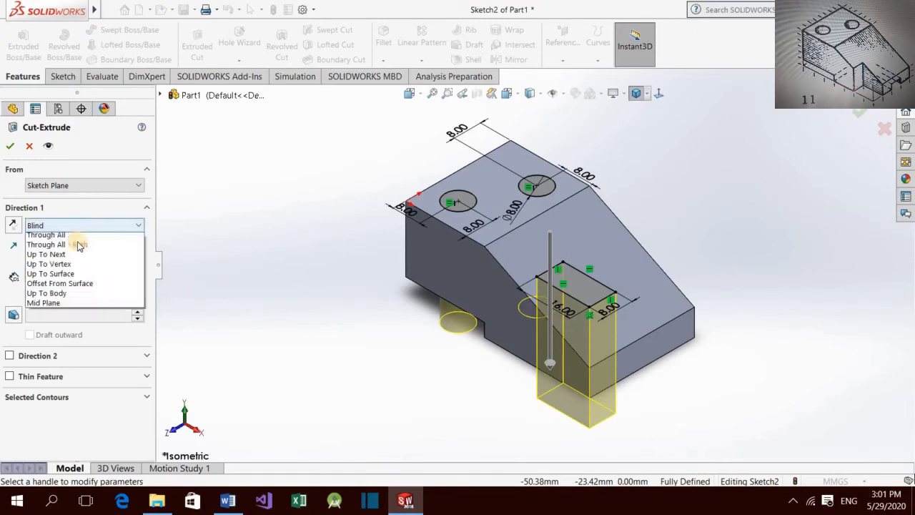
left_click(46, 248)
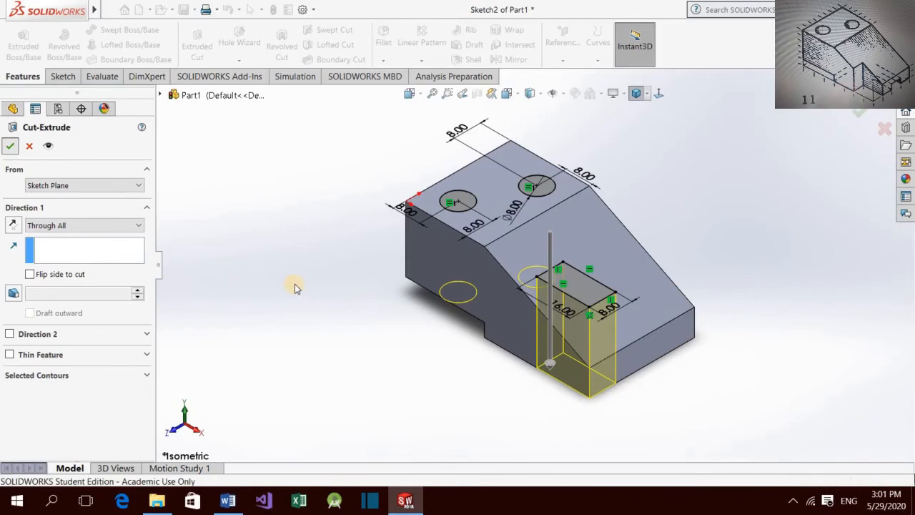
left_click(281, 338)
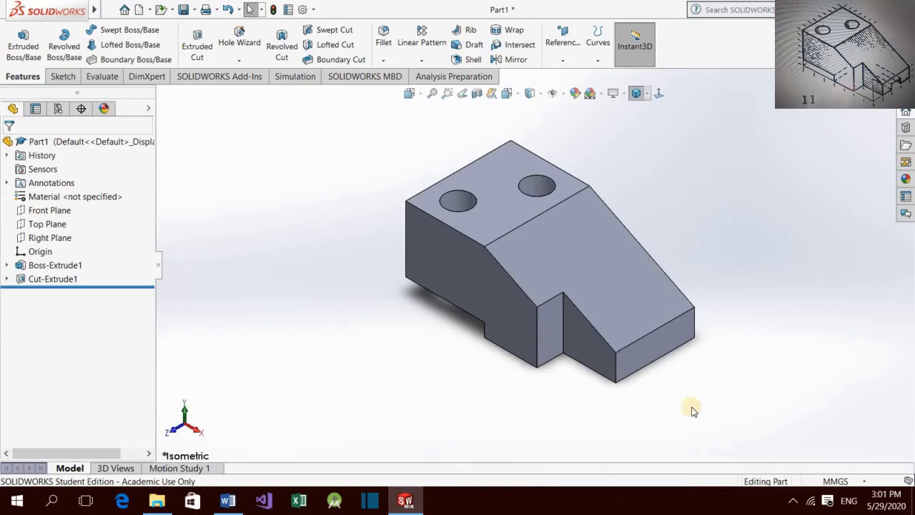
Step: Sketch a corner rectangle about 6.4 by 2.6 mm on the block's low vertical end face, resting on its bottom edge
left_click(645, 343)
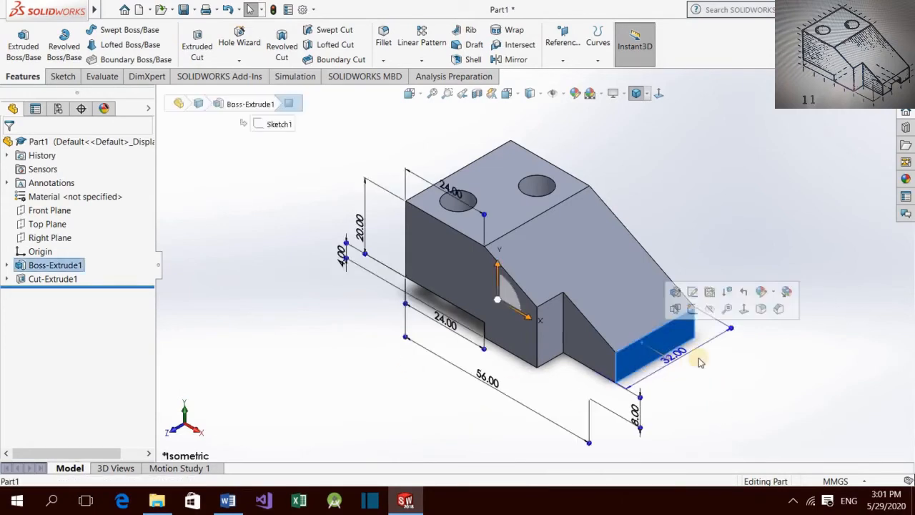
left_click(743, 310)
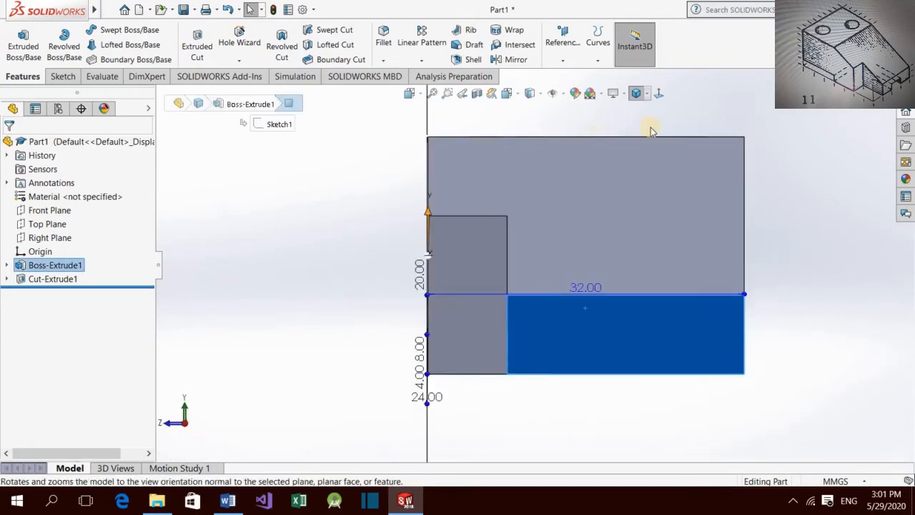
left_click(63, 76)
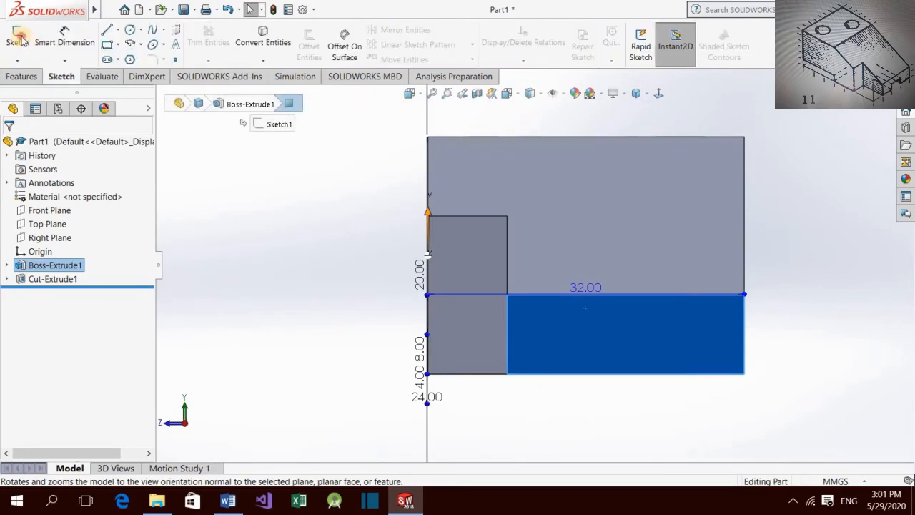
left_click(17, 37)
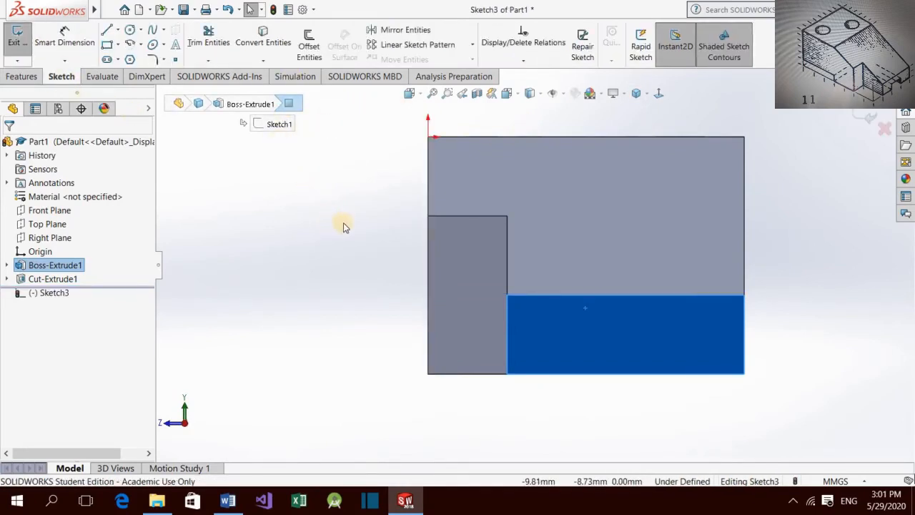
left_click(107, 44)
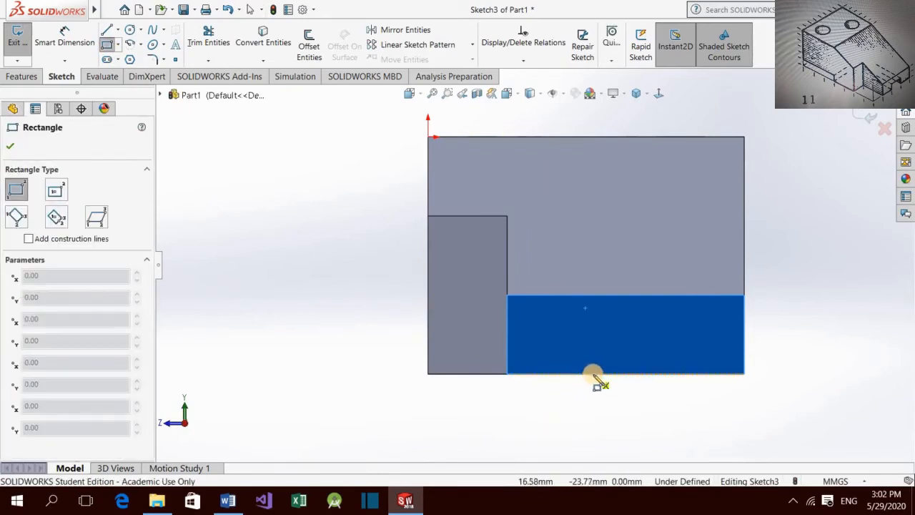
left_click_drag(593, 374, 658, 349)
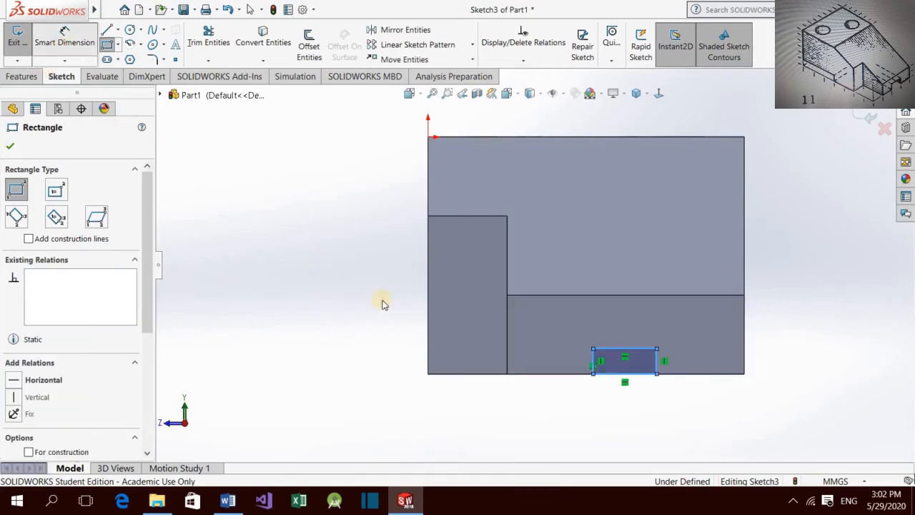
key("Escape")
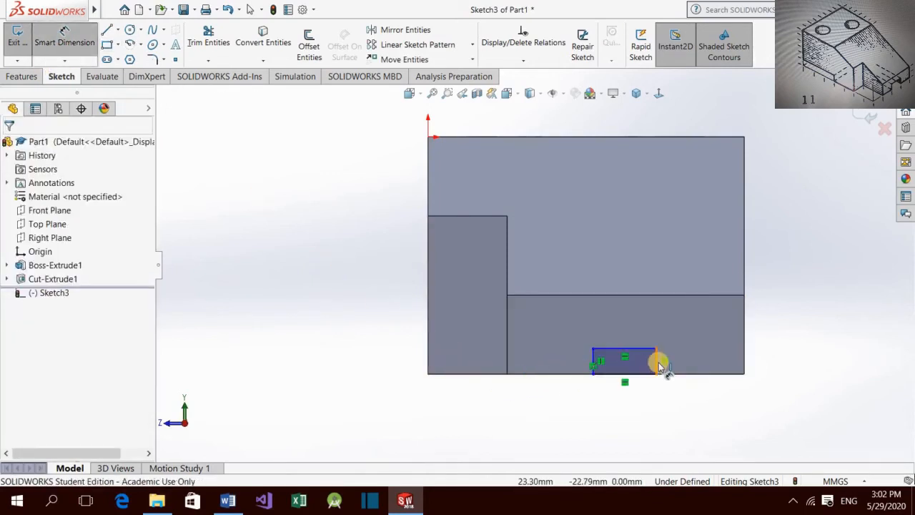
Step: Dimension the end-face rectangle to 4 mm high and 8 mm wide
left_click(657, 362)
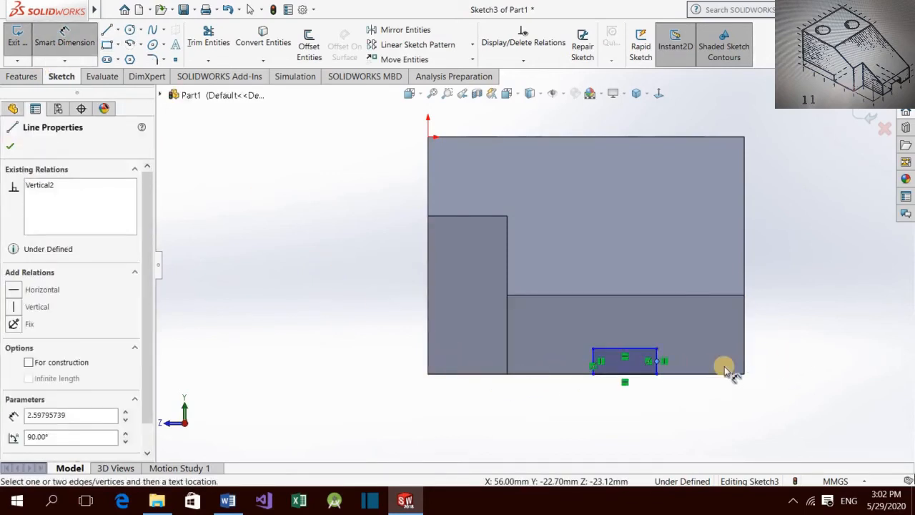
left_click(656, 366)
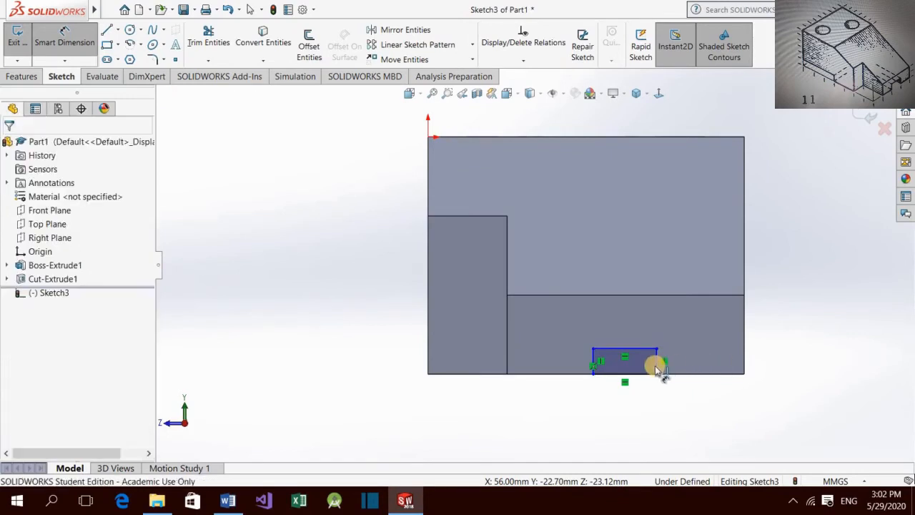
left_click(801, 359)
left_click(800, 360)
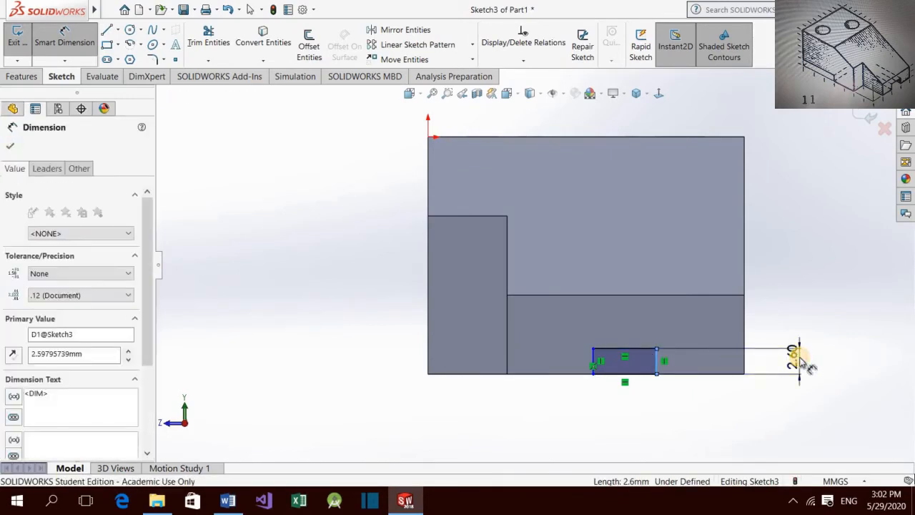
key("Return")
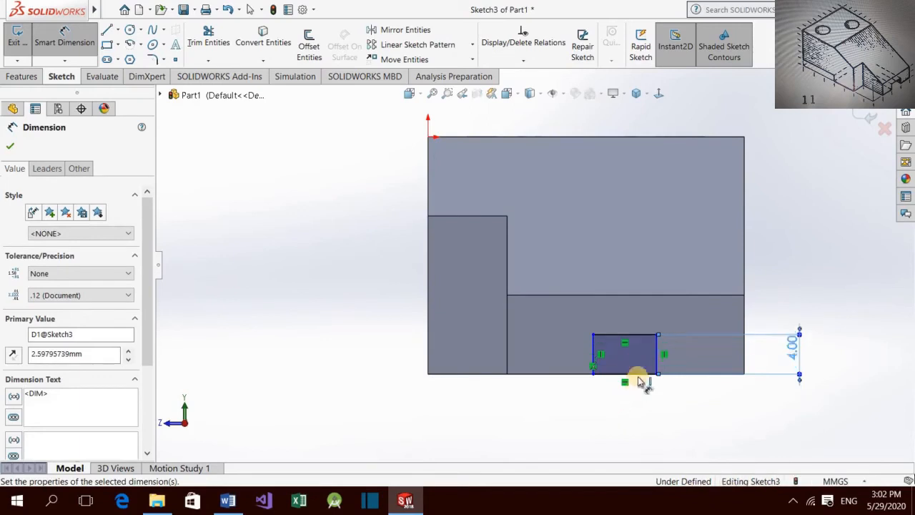
left_click(634, 374)
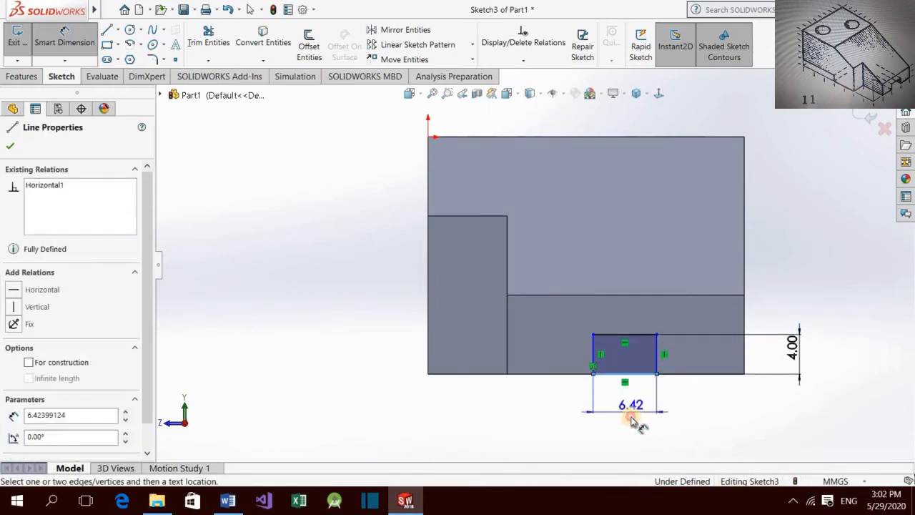
left_click(632, 415)
type("8")
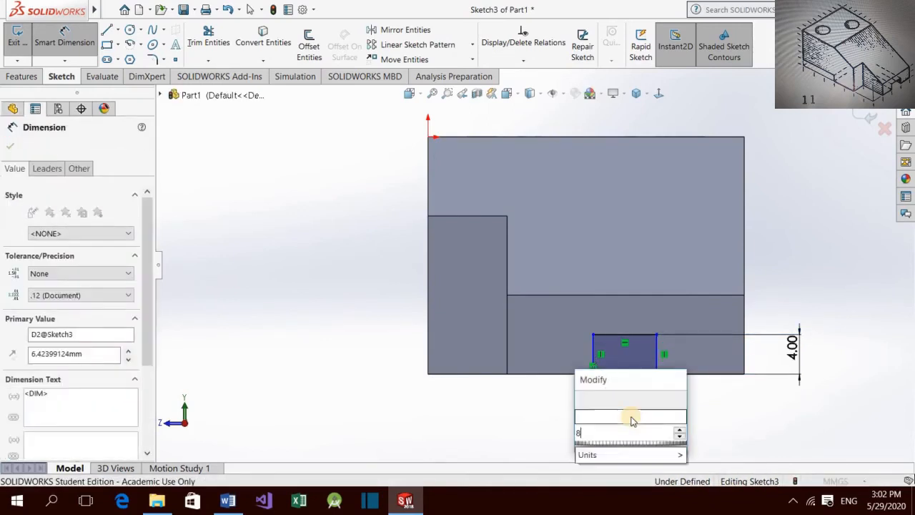
key("Return")
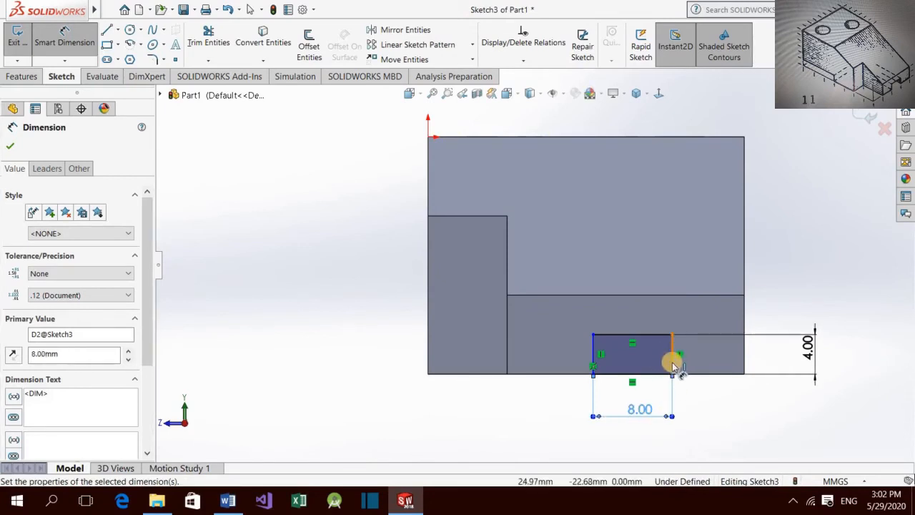
Step: Dimension the rectangle's right side 8 mm from the right edge of the block's end face
left_click(673, 361)
left_click(745, 366)
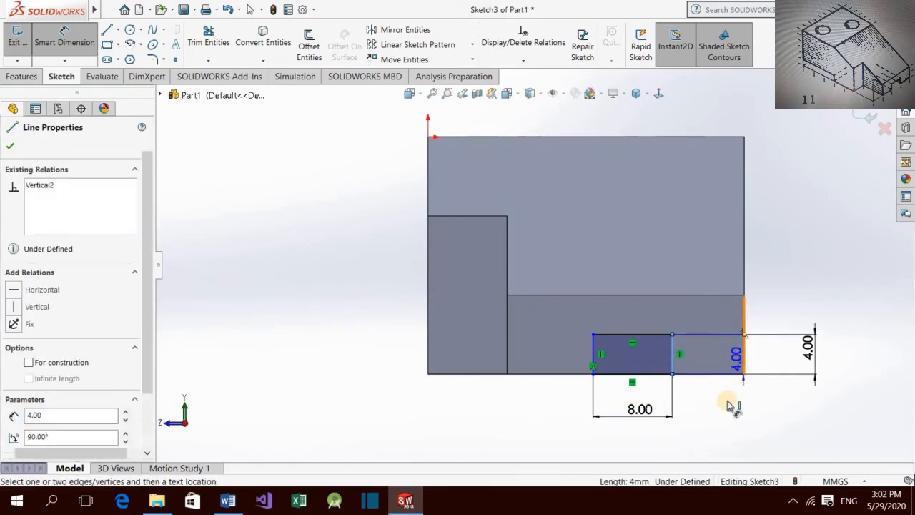
left_click(710, 417)
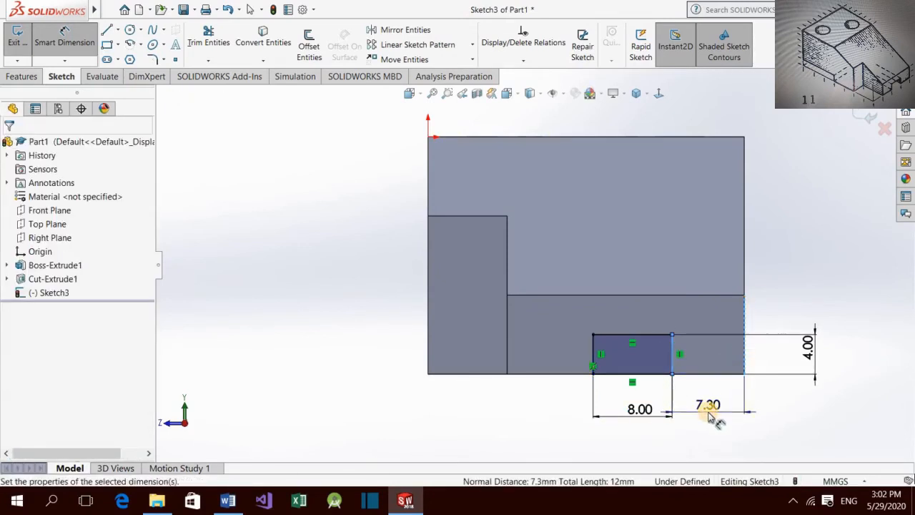
type("8")
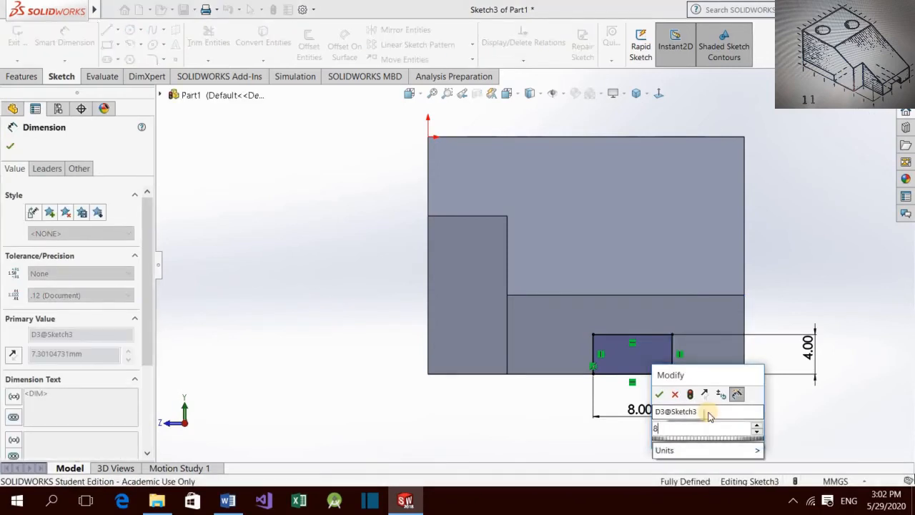
key("Return")
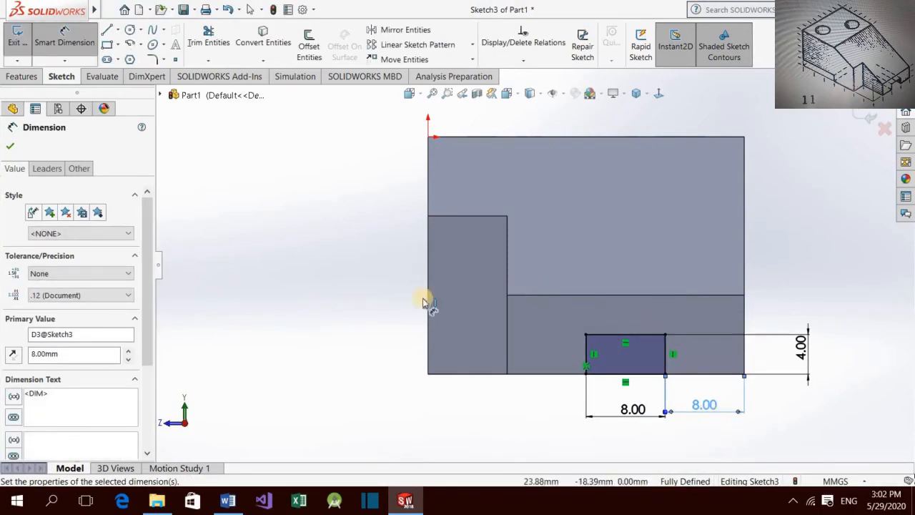
left_click(260, 190)
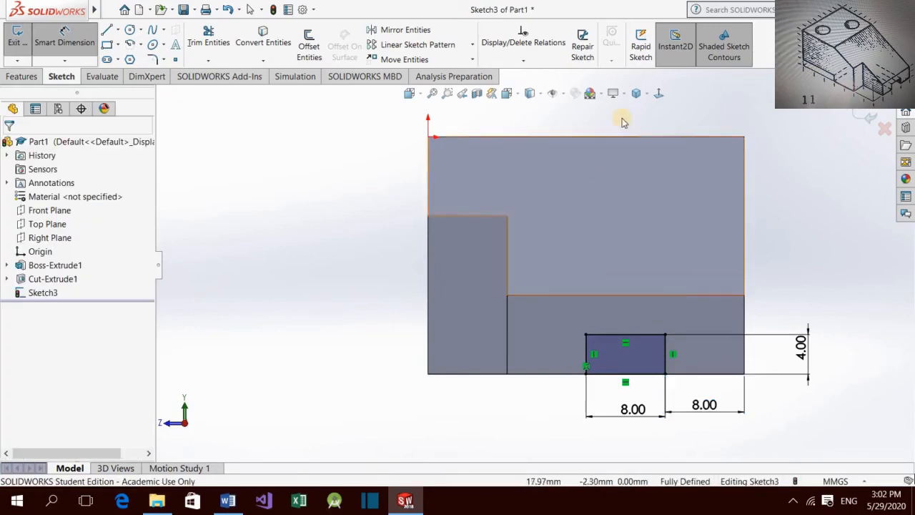
Step: Cut-extrude the end-face rectangle Through All along the block, with the part in isometric view
key("Escape")
left_click(636, 97)
left_click(641, 111)
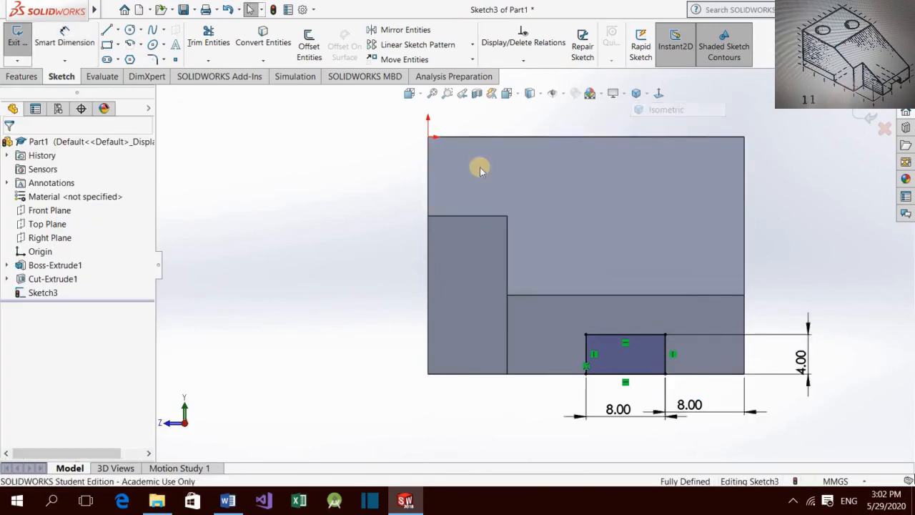
left_click(20, 76)
left_click(198, 60)
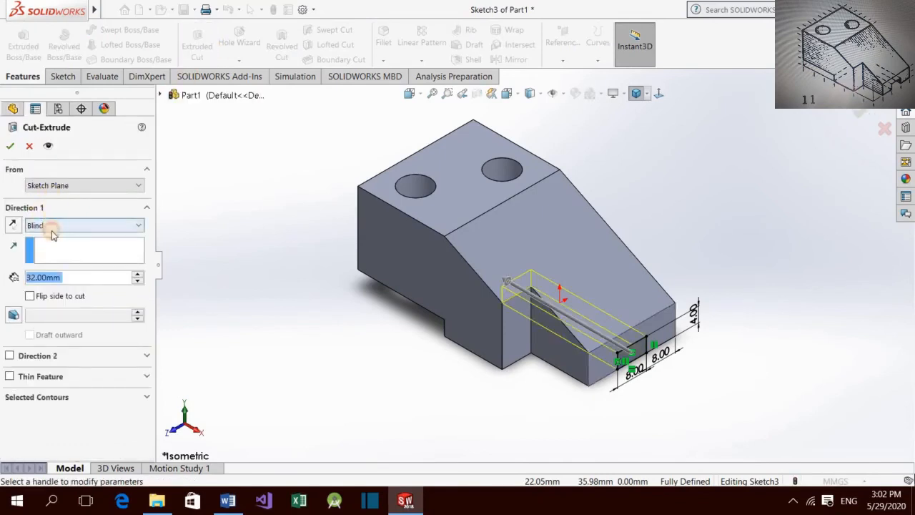
left_click(53, 226)
left_click(47, 248)
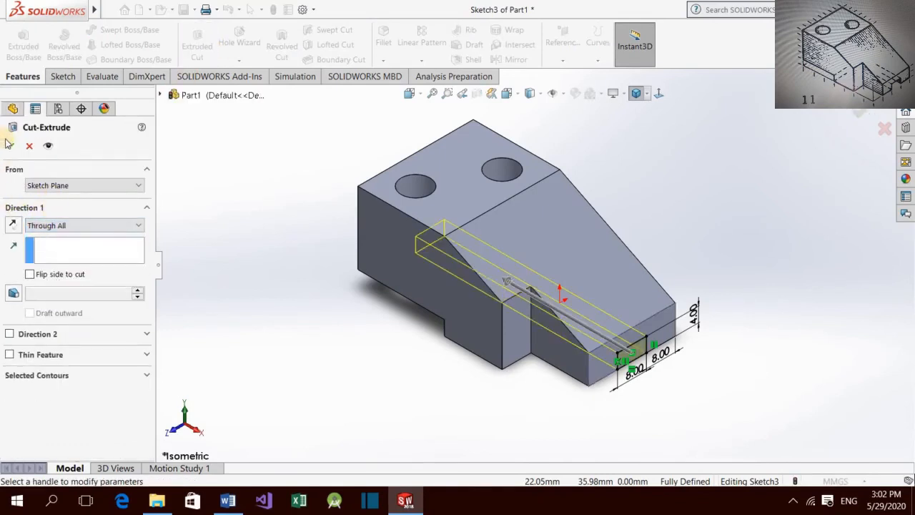
left_click(10, 147)
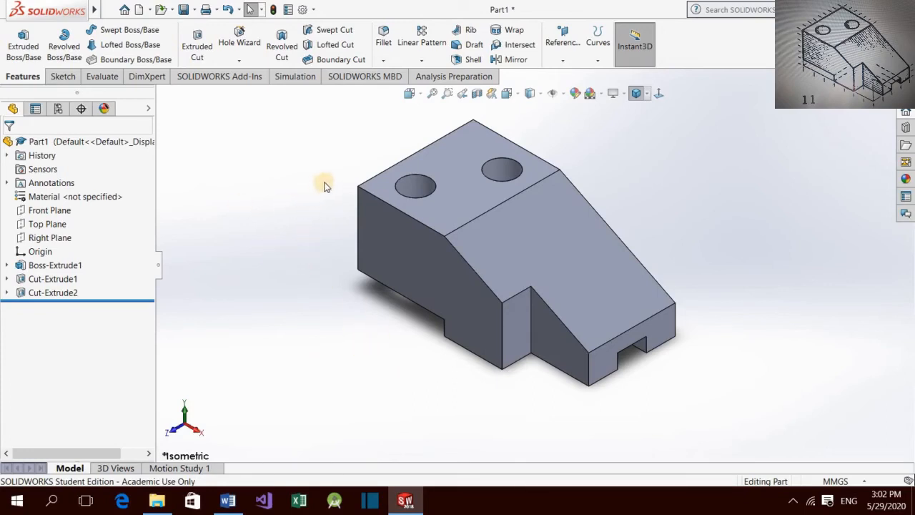
Step: Assign Plain Carbon Steel as the part's material
left_click(500, 193)
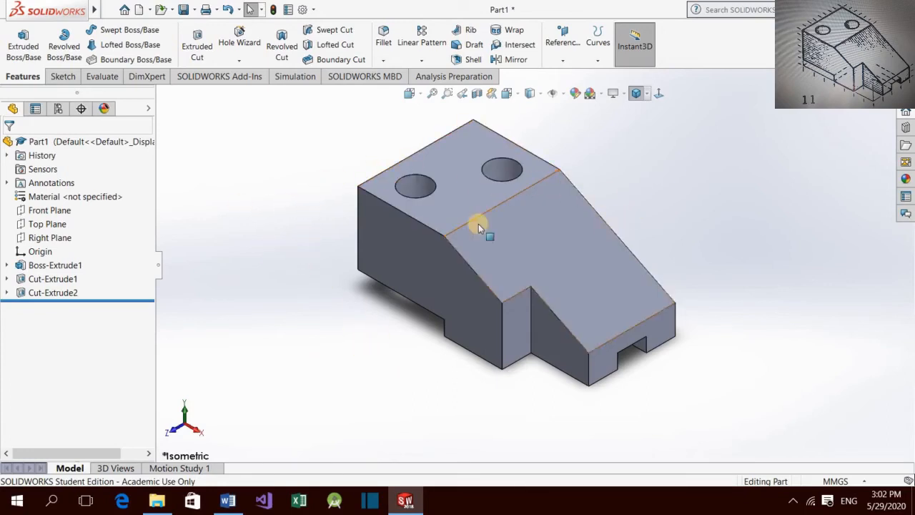
right_click(91, 201)
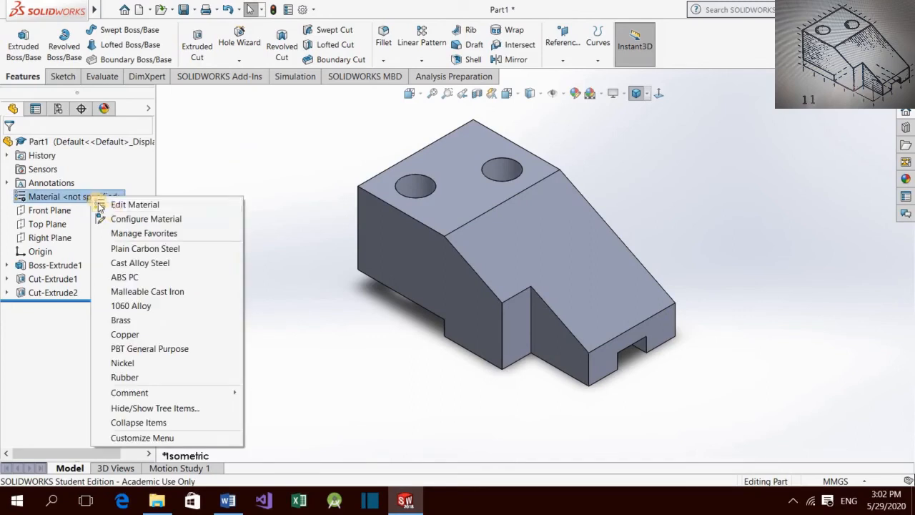
left_click(147, 250)
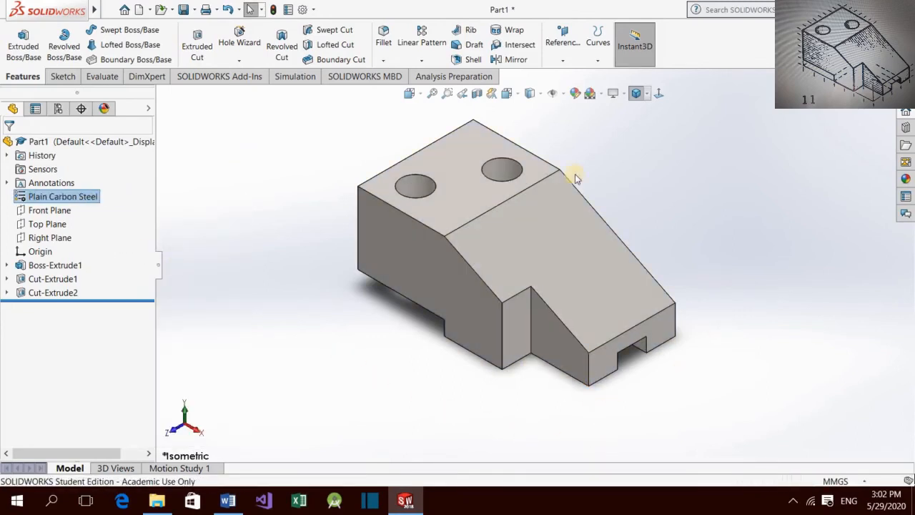
Step: Evaluate the part's mass properties to read its mass, and close the results
left_click(93, 77)
left_click(120, 48)
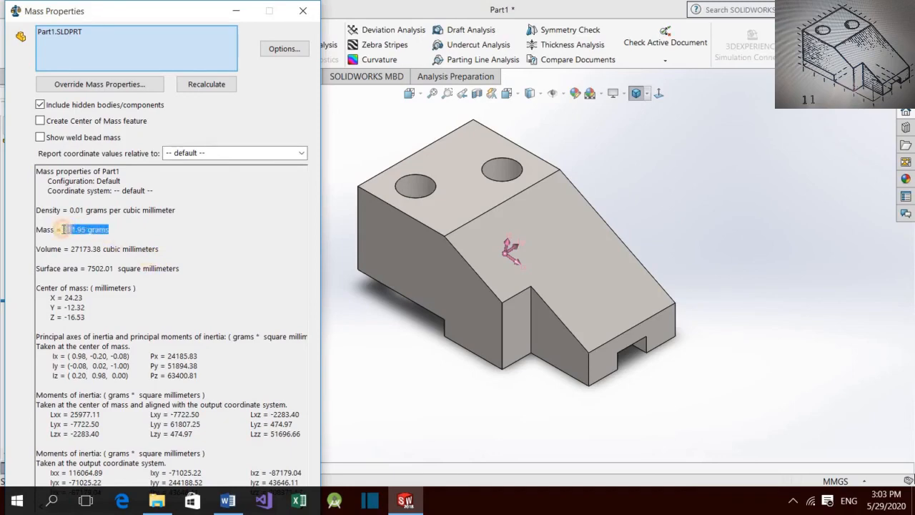
left_click(310, 17)
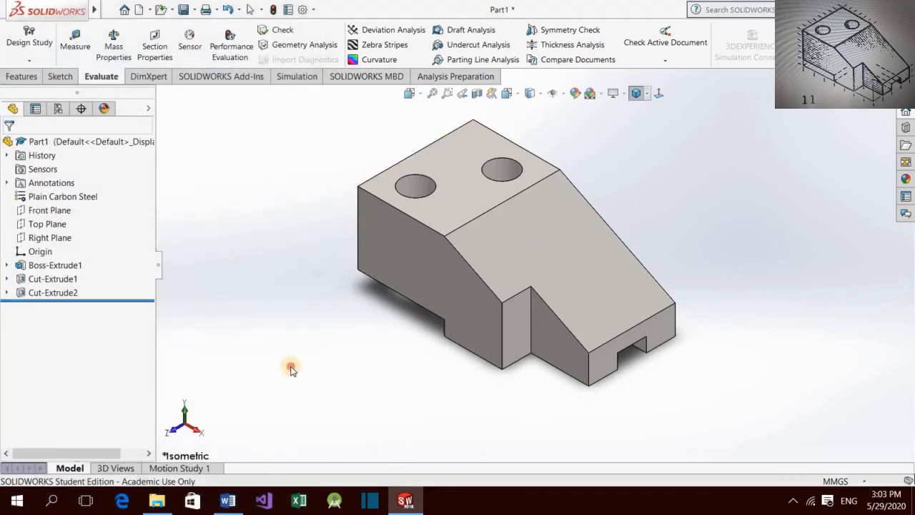